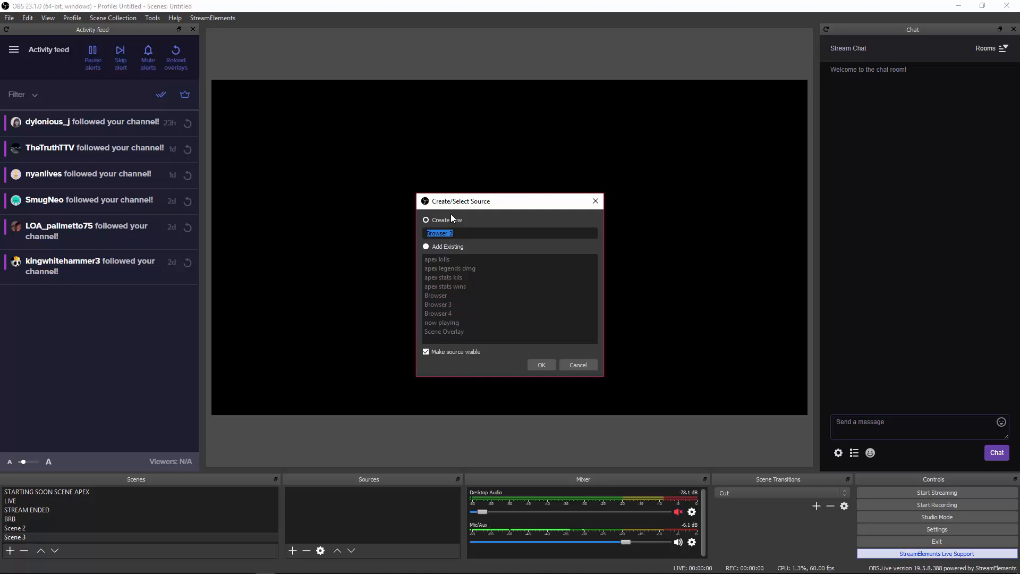
Try to create a new browser source named "apex kills" in Scene 3.
{"action": "type", "text": "apex kills"}
{"action": "key", "text": "Return"}
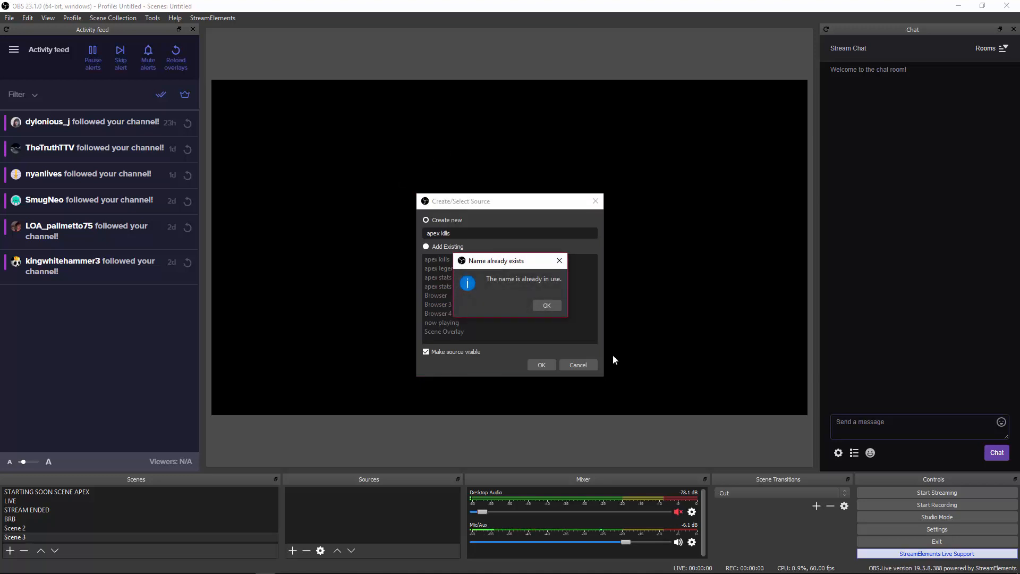
{"action": "left_click", "coordinate": [542, 306]}
{"action": "left_click", "coordinate": [540, 363]}
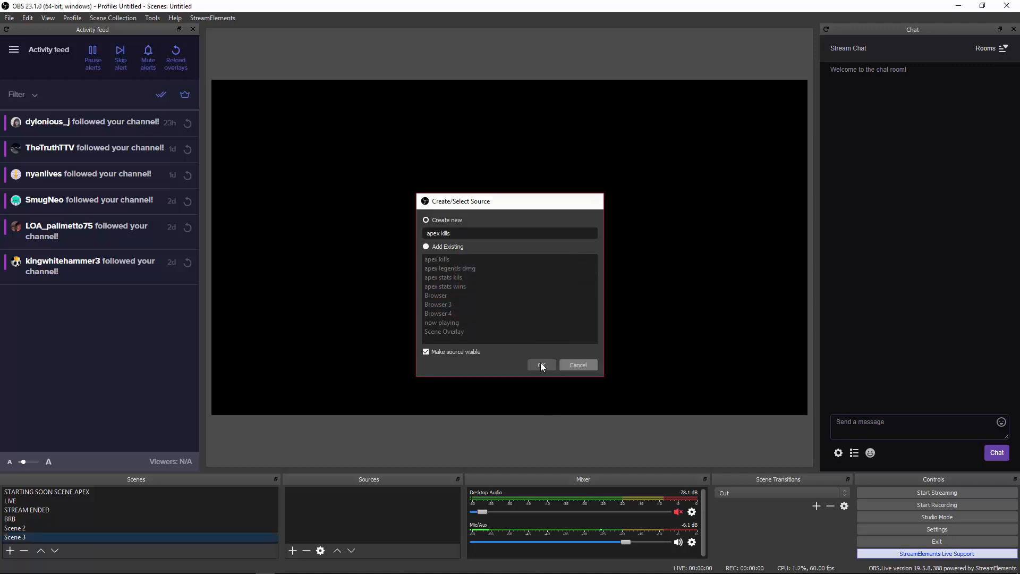
Remove Scene 2 from the list of scenes.
{"action": "left_click", "coordinate": [24, 529]}
{"action": "left_click", "coordinate": [24, 550]}
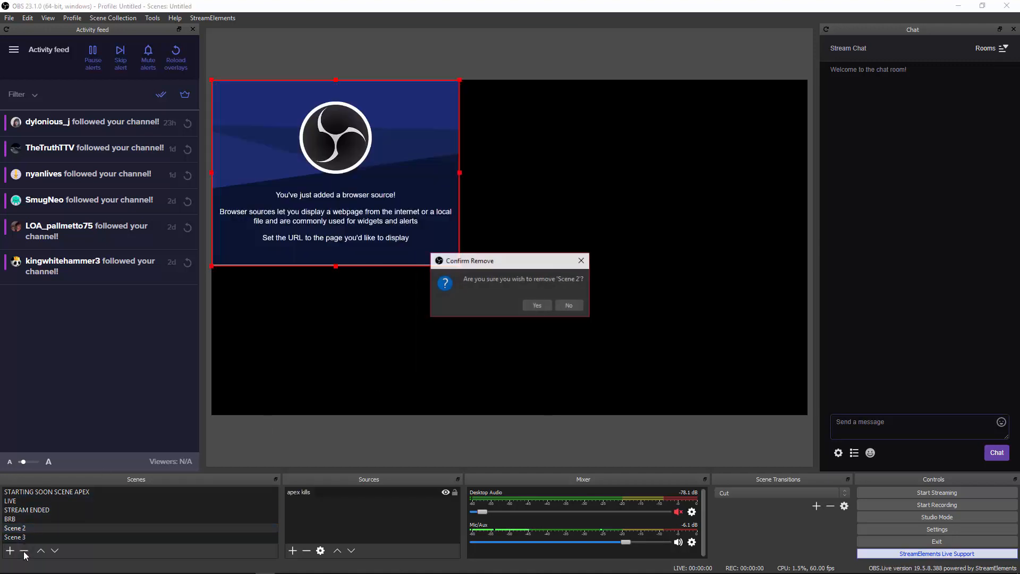
{"action": "left_click", "coordinate": [538, 306]}
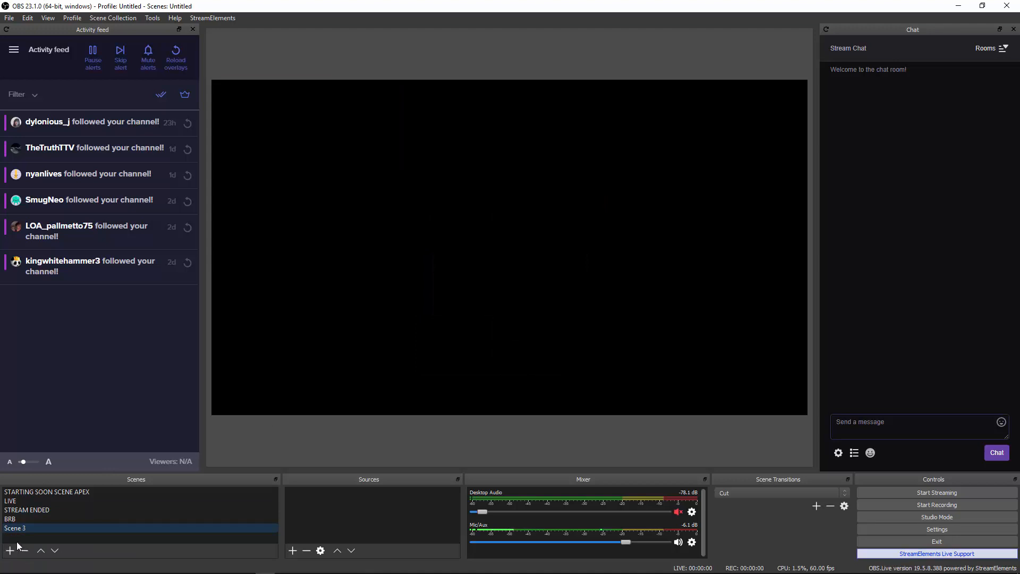
Add a new browser source named "apex kills" to Scene 3.
{"action": "left_click", "coordinate": [292, 547]}
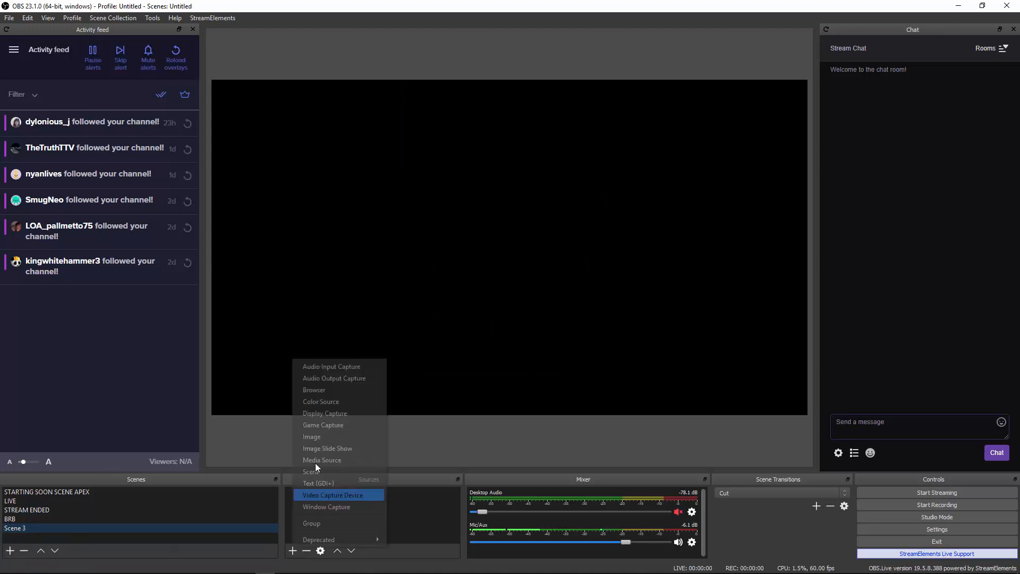
{"action": "left_click", "coordinate": [340, 380]}
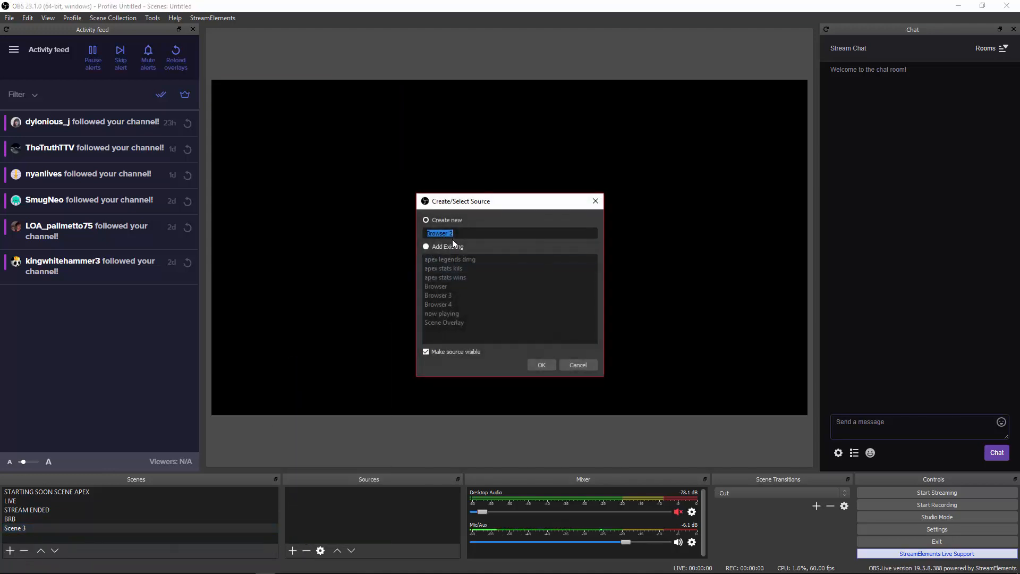
{"action": "type", "text": "apex kills"}
{"action": "key", "text": "Return"}
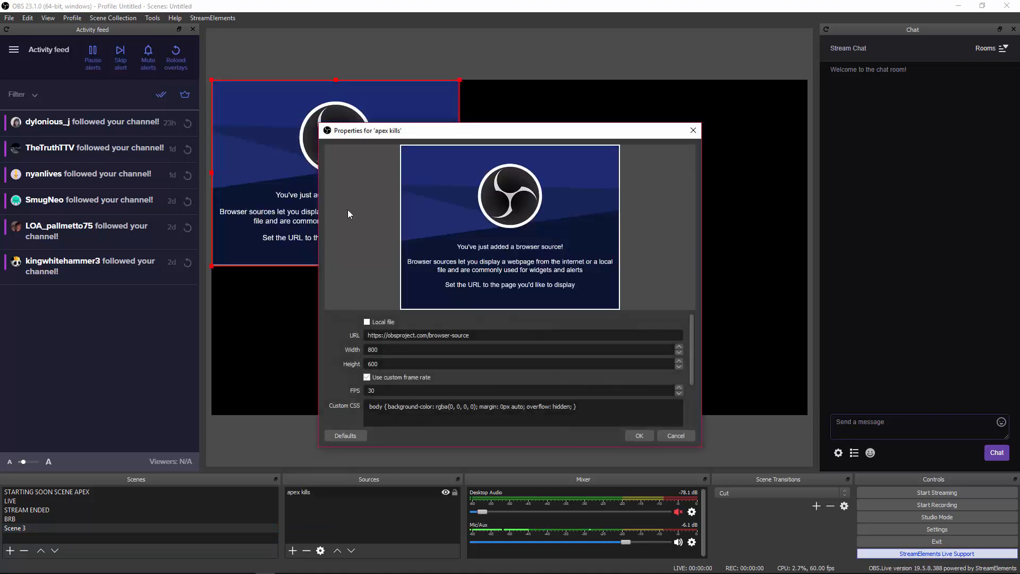
Select the source's default URL for replacement, switch to Chrome and search the web for "apex.tracker".
{"action": "left_click_drag", "start_coordinate": [485, 338], "coordinate": [371, 343]}
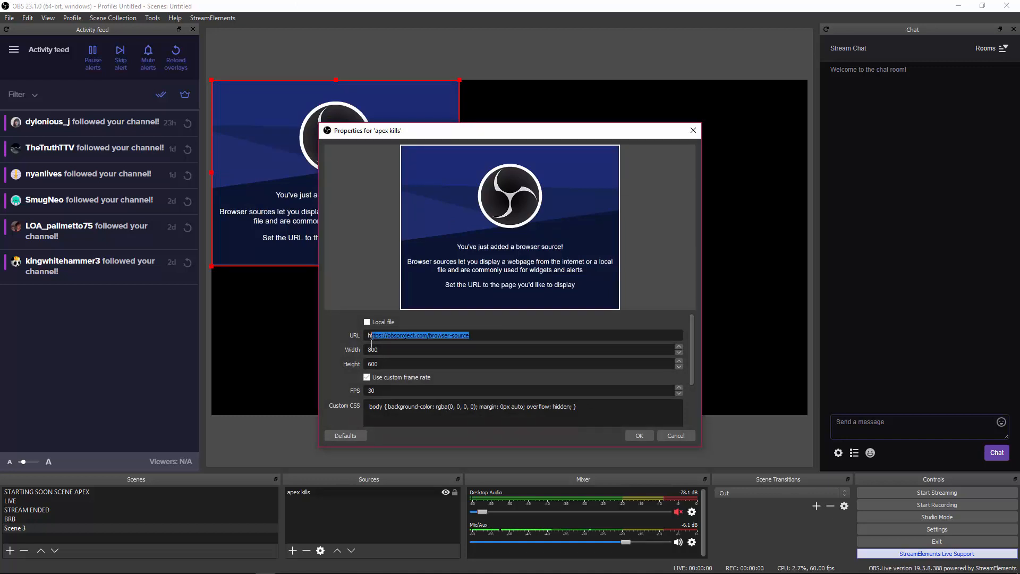
{"action": "mouse_move", "coordinate": [133, 568]}
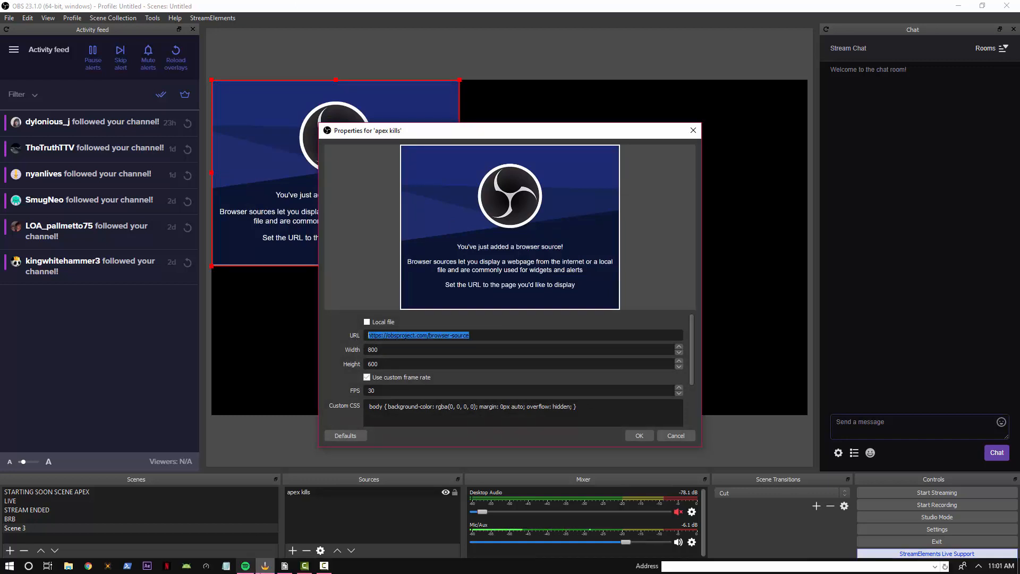
{"action": "left_click", "coordinate": [88, 566]}
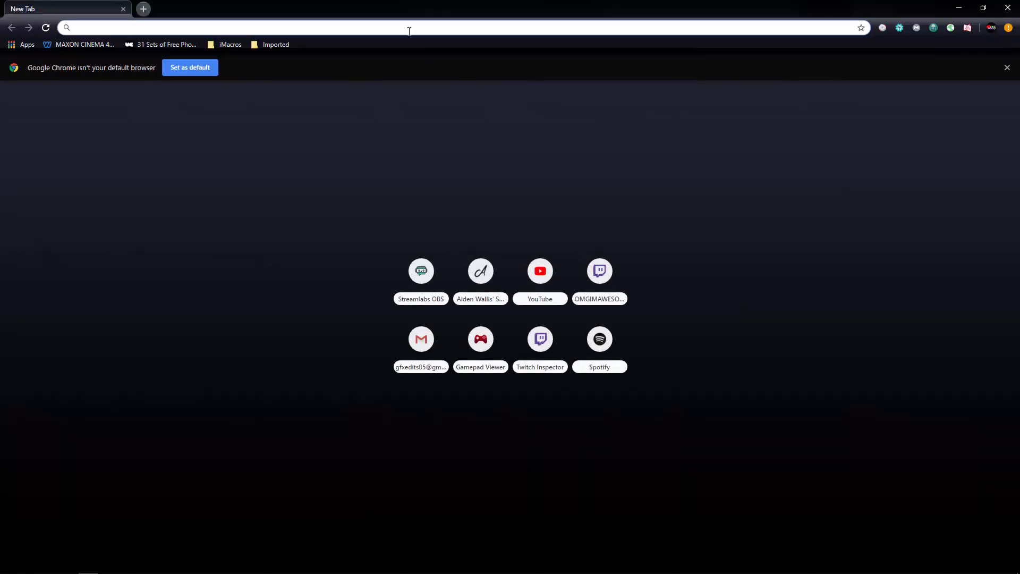
{"action": "type", "text": "apex"}
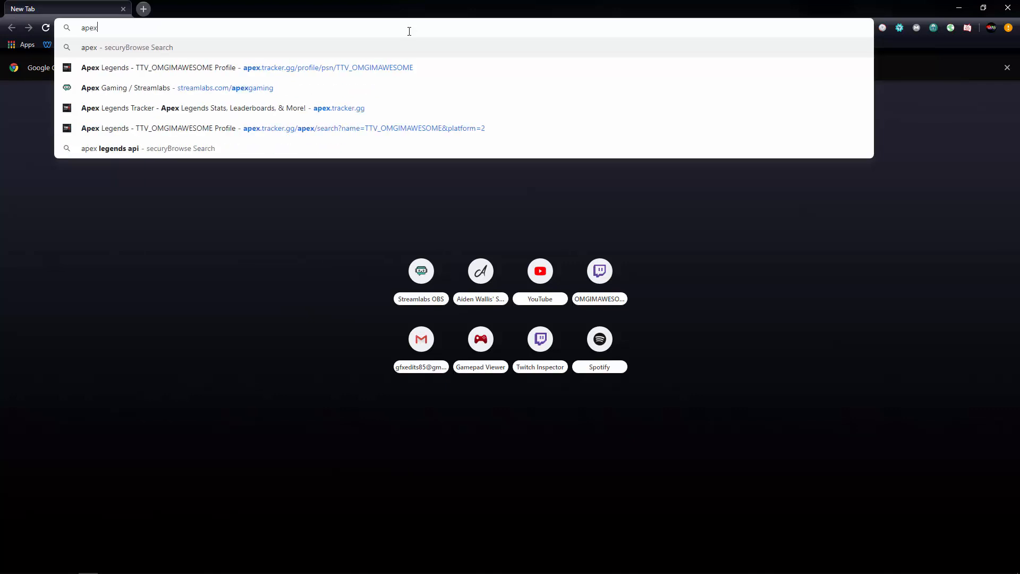
{"action": "type", "text": ".tracker"}
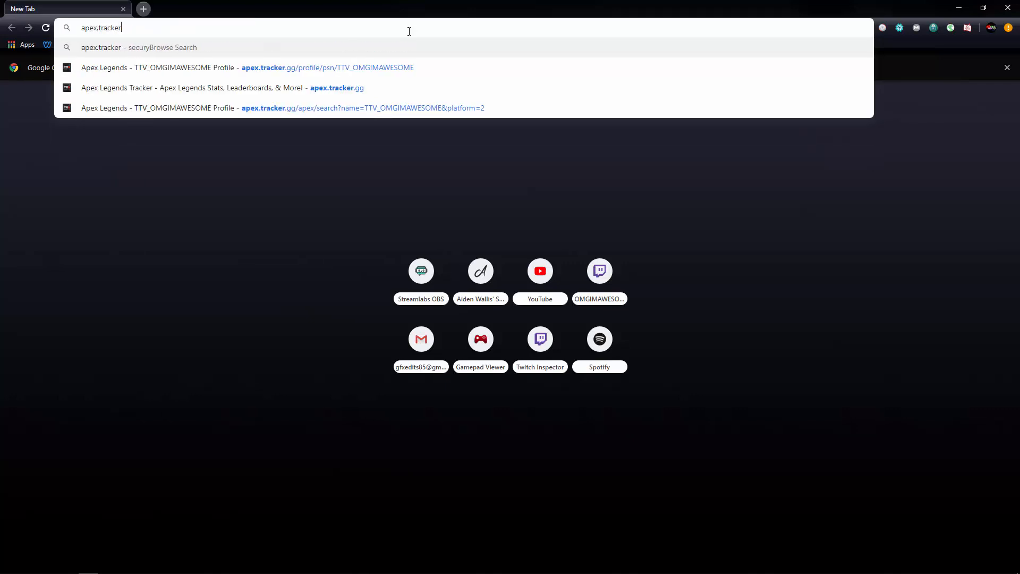
{"action": "key", "text": "Return"}
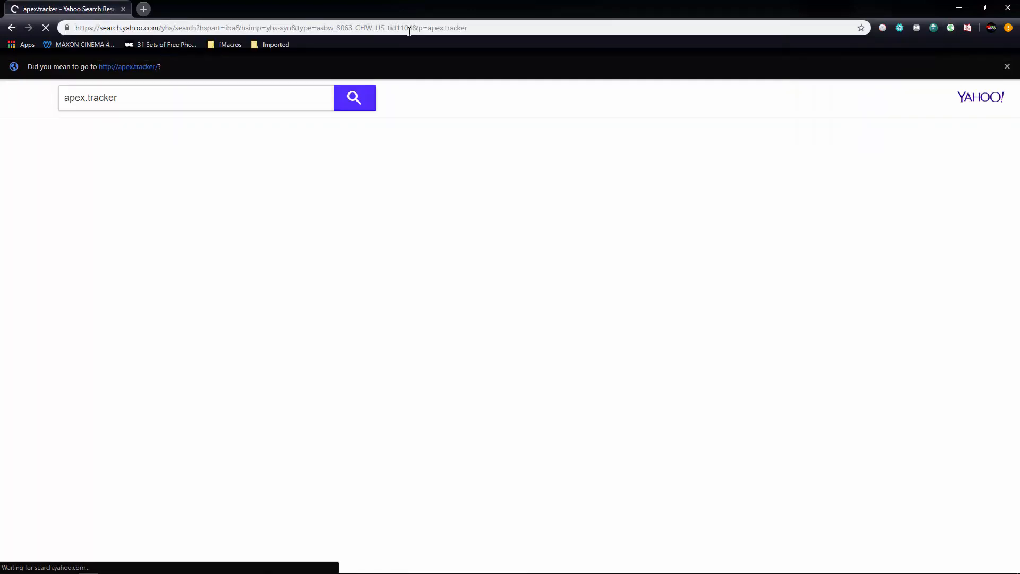
Open the Apex Legends Tracker site, apex.tracker.gg, from the search results.
{"action": "left_click", "coordinate": [208, 190]}
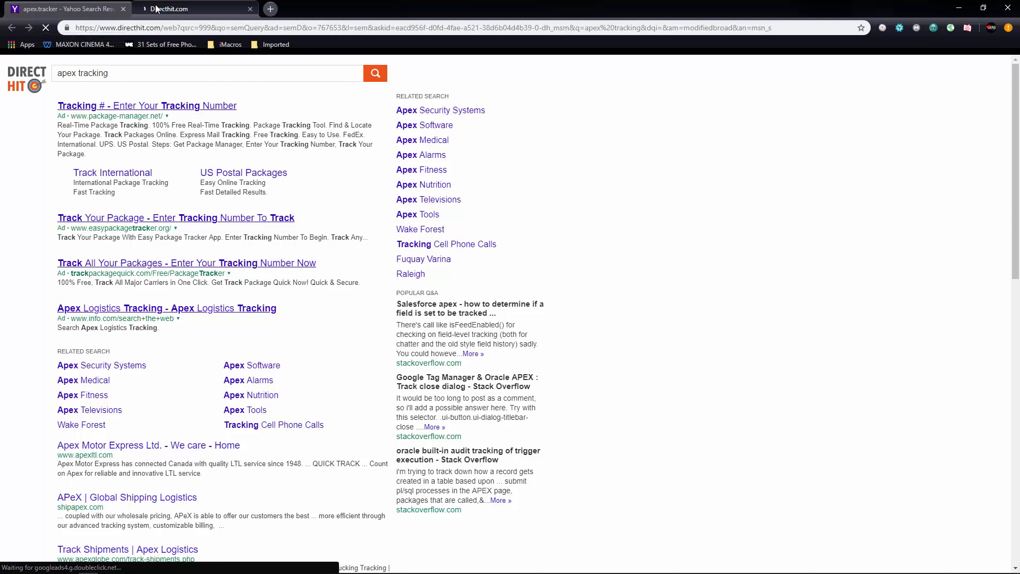
{"action": "left_click", "coordinate": [250, 9]}
{"action": "left_click", "coordinate": [99, 261]}
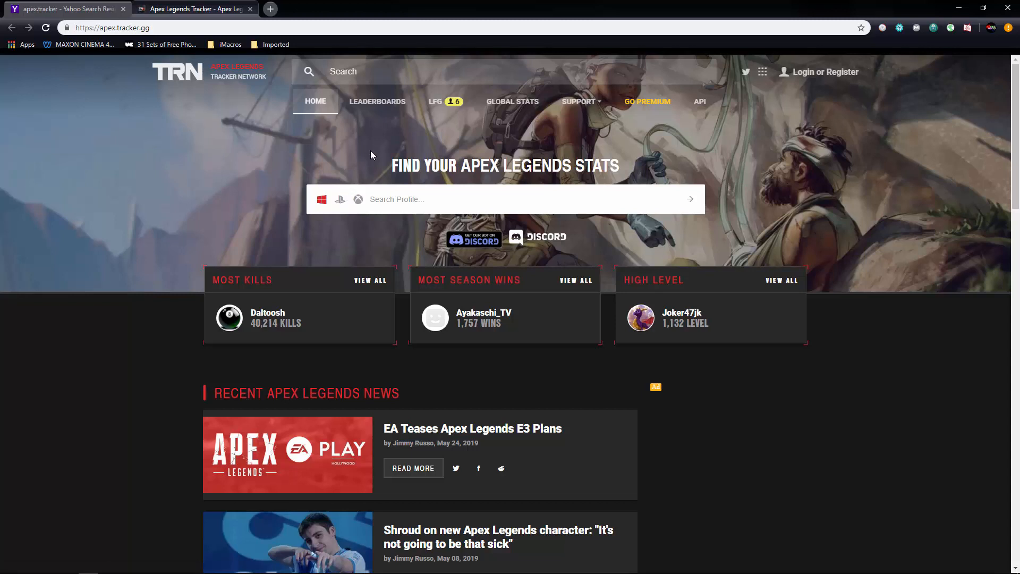
Set the profile search to PlayStation, mark the recent player as a favorite and open that player's profile.
{"action": "left_click", "coordinate": [343, 203]}
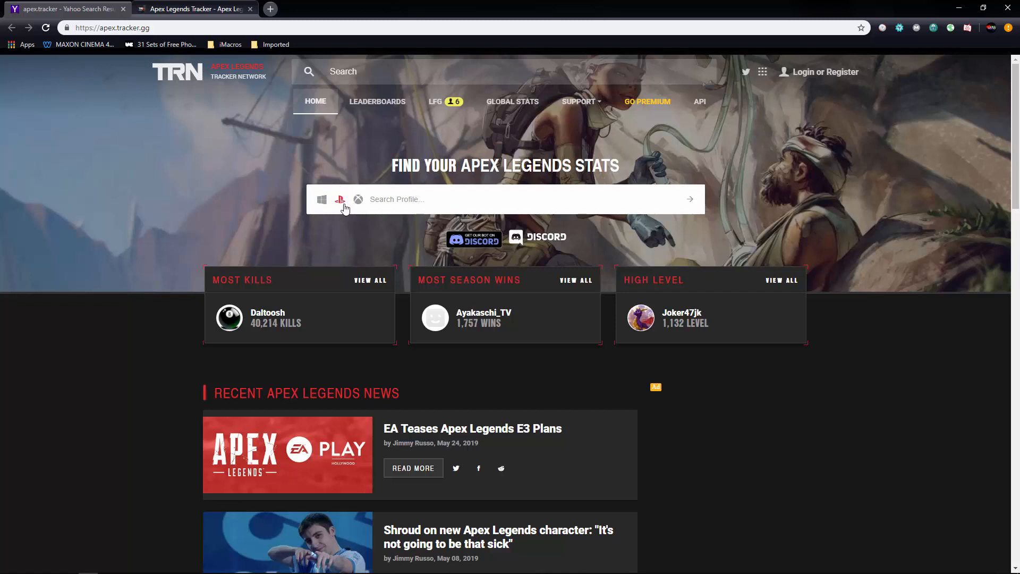
{"action": "left_click", "coordinate": [427, 196]}
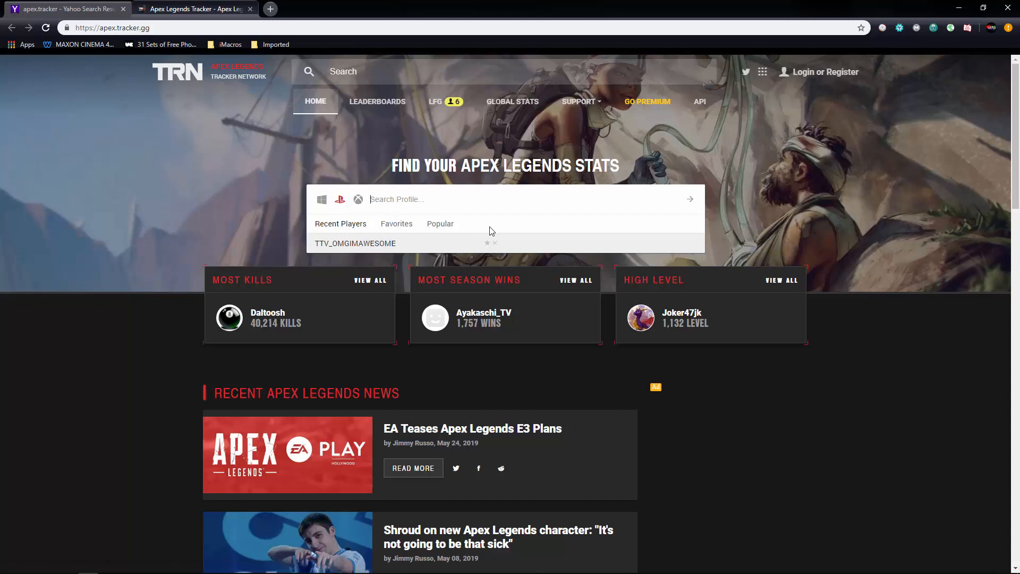
{"action": "left_click", "coordinate": [488, 243]}
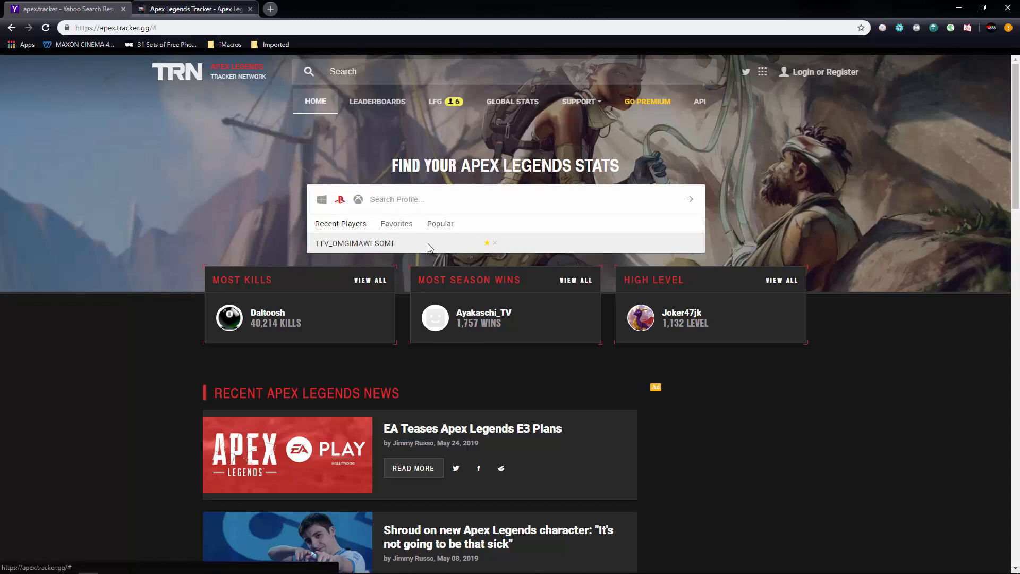
{"action": "left_click", "coordinate": [380, 245]}
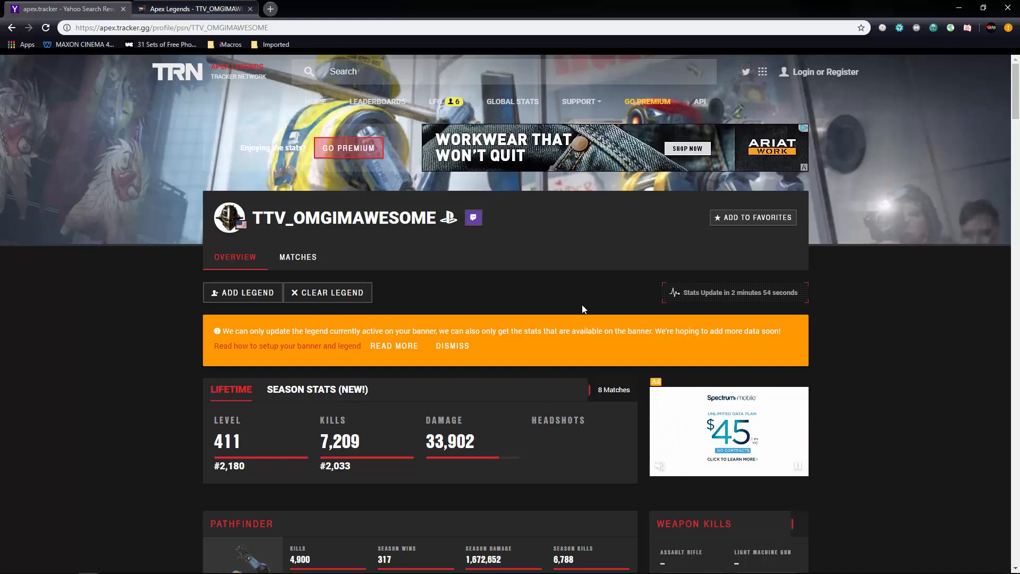
Copy the player profile page's address and, back in OBS, paste it as the apex kills source's URL.
{"action": "scroll", "coordinate": [583, 308], "scroll_direction": "down", "scroll_amount": 1}
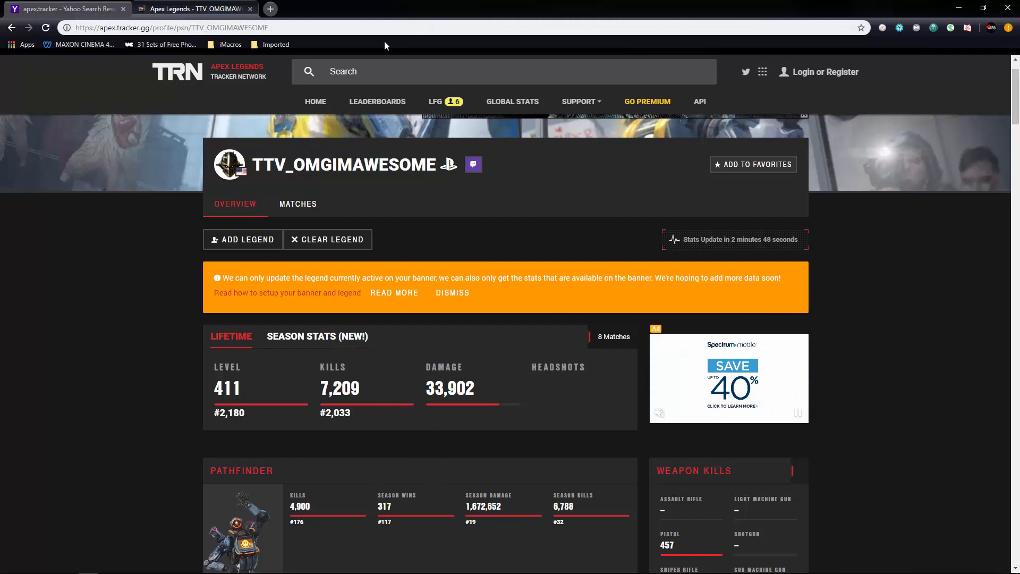
{"action": "left_click", "coordinate": [341, 28]}
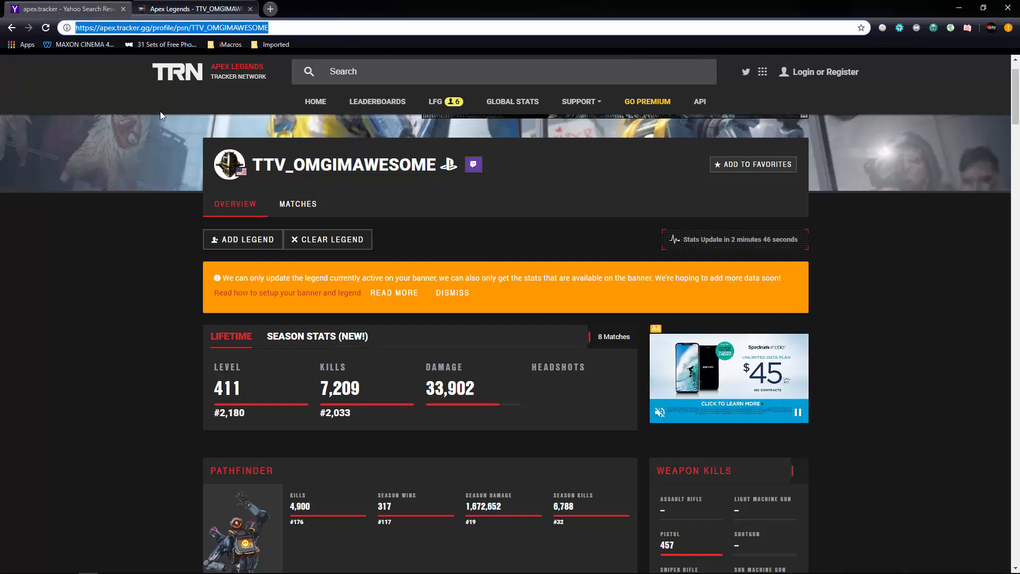
{"action": "right_click", "coordinate": [275, 26]}
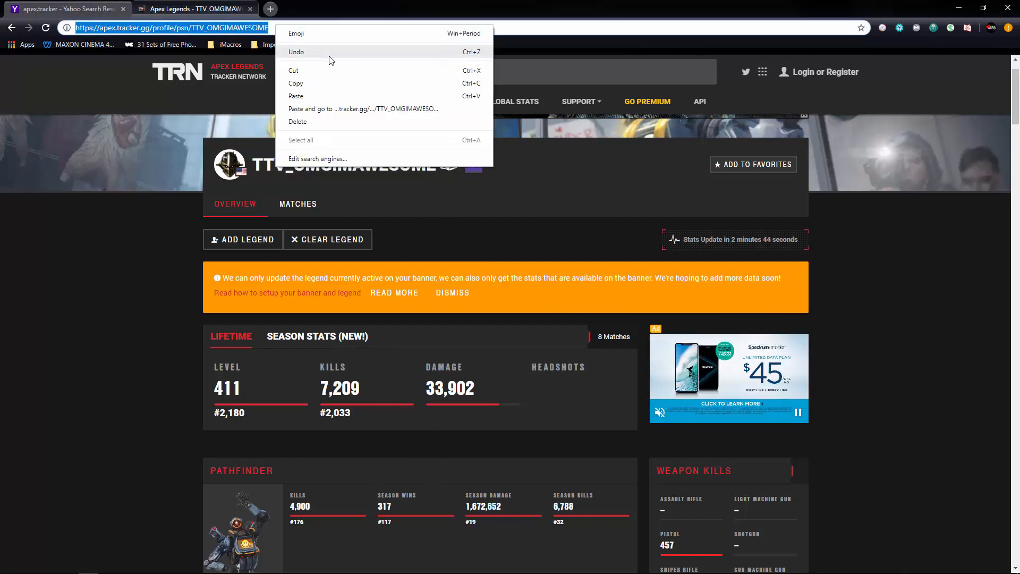
{"action": "left_click", "coordinate": [298, 83]}
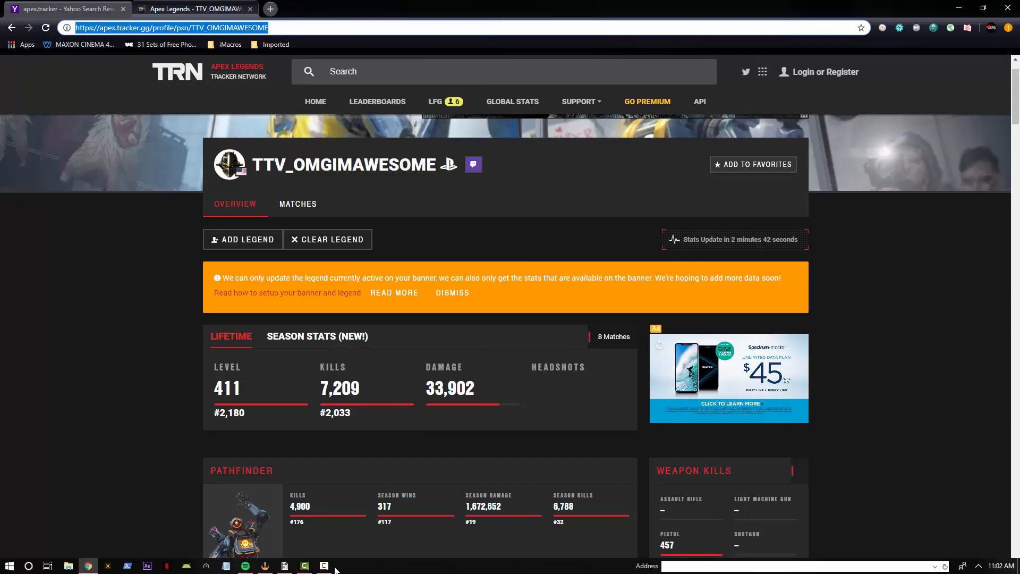
{"action": "left_click", "coordinate": [265, 565]}
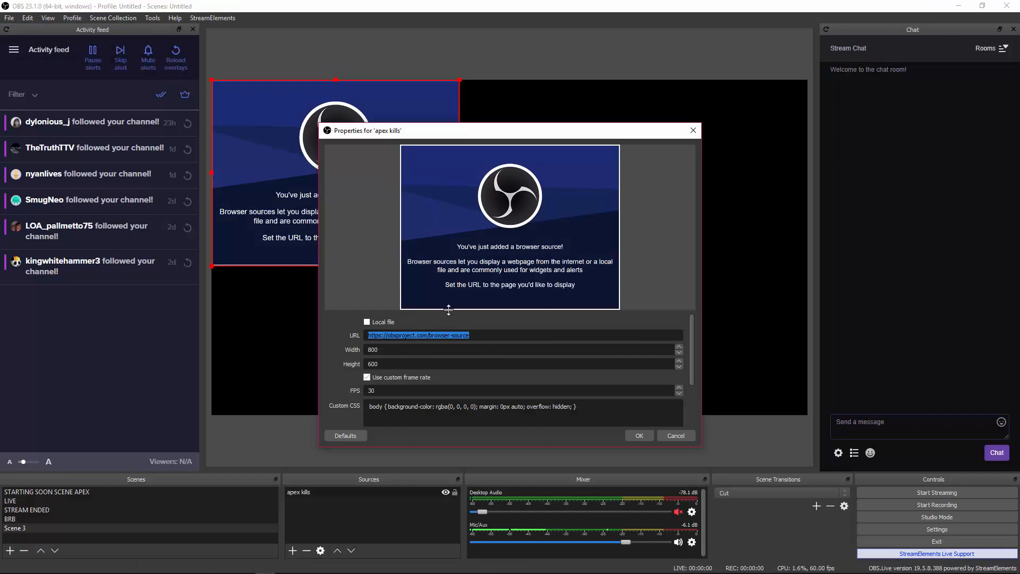
{"action": "key", "text": "ctrl+v"}
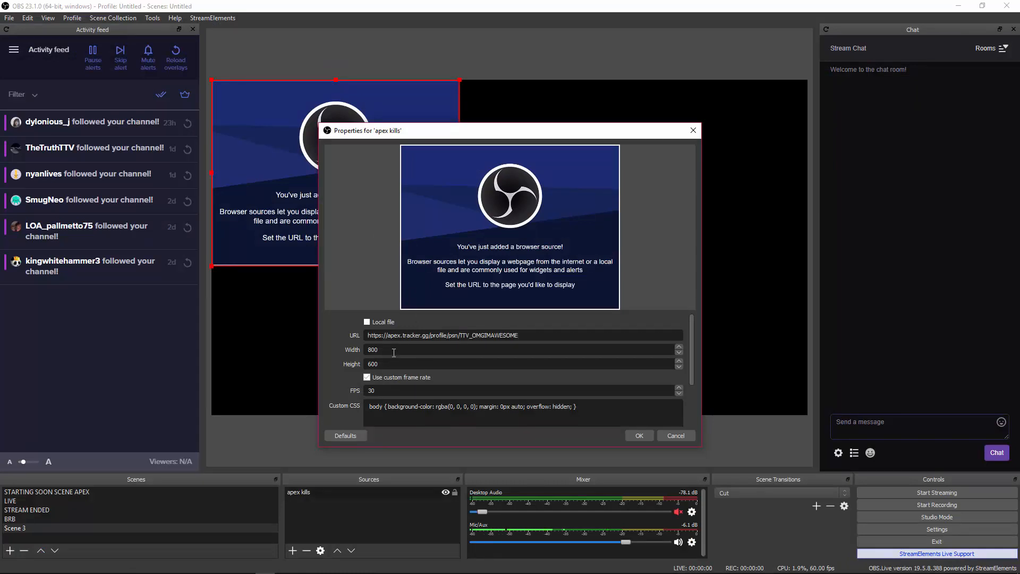
Set the apex kills source to 1920 wide and 1080 high, clear its custom CSS and accept the properties.
{"action": "key", "text": "Tab"}
{"action": "type", "text": "1920"}
{"action": "key", "text": "Tab"}
{"action": "type", "text": "1080"}
{"action": "key", "text": "Tab"}
{"action": "key", "text": "Tab"}
{"action": "key", "text": "ctrl+a"}
{"action": "key", "text": "BackSpace"}
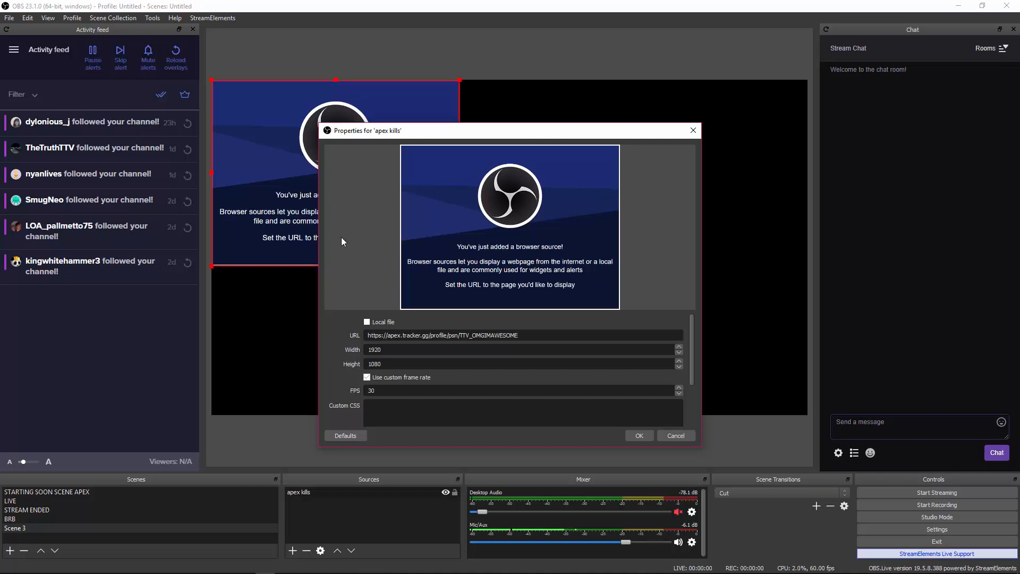
{"action": "left_click", "coordinate": [645, 432]}
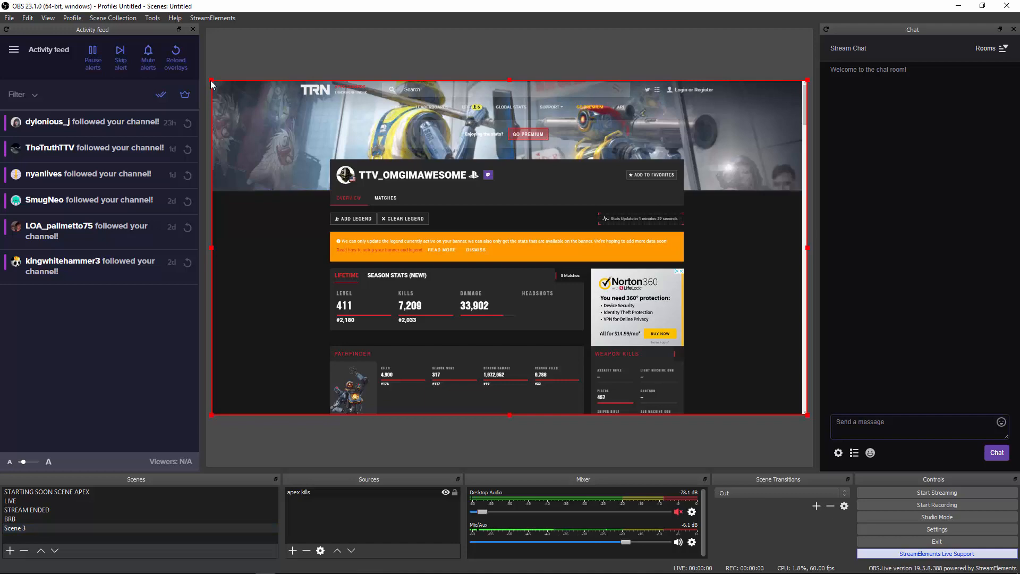
Crop the apex kills source on the canvas down to the Season Kills stat box.
{"action": "left_click_drag", "start_coordinate": [210, 81], "coordinate": [215, 130]}
{"action": "key", "text": "alt"}
{"action": "left_click_drag", "start_coordinate": [211, 82], "coordinate": [529, 362]}
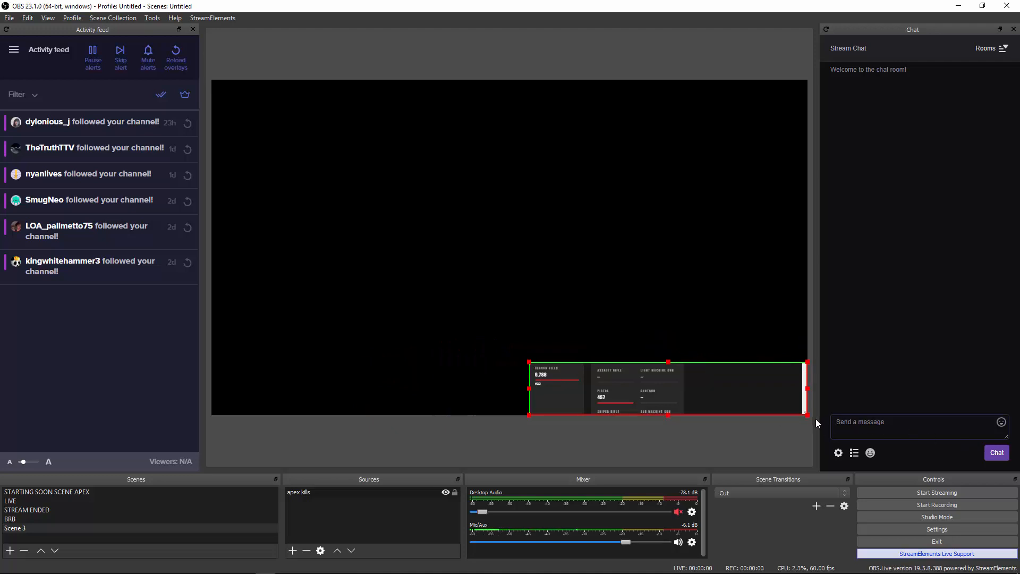
{"action": "left_click_drag", "start_coordinate": [809, 419], "coordinate": [582, 396]}
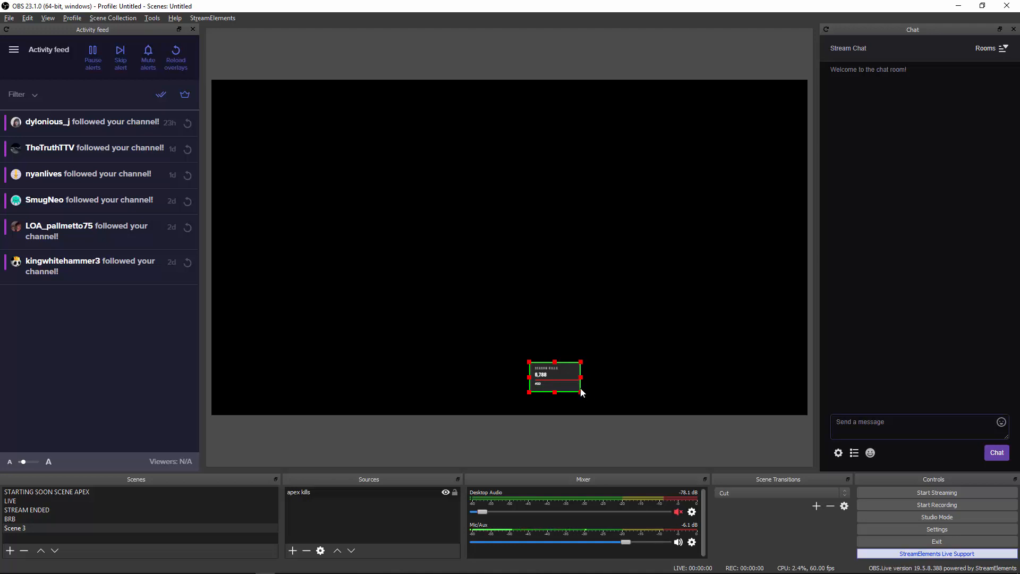
{"action": "left_click", "coordinate": [605, 374]}
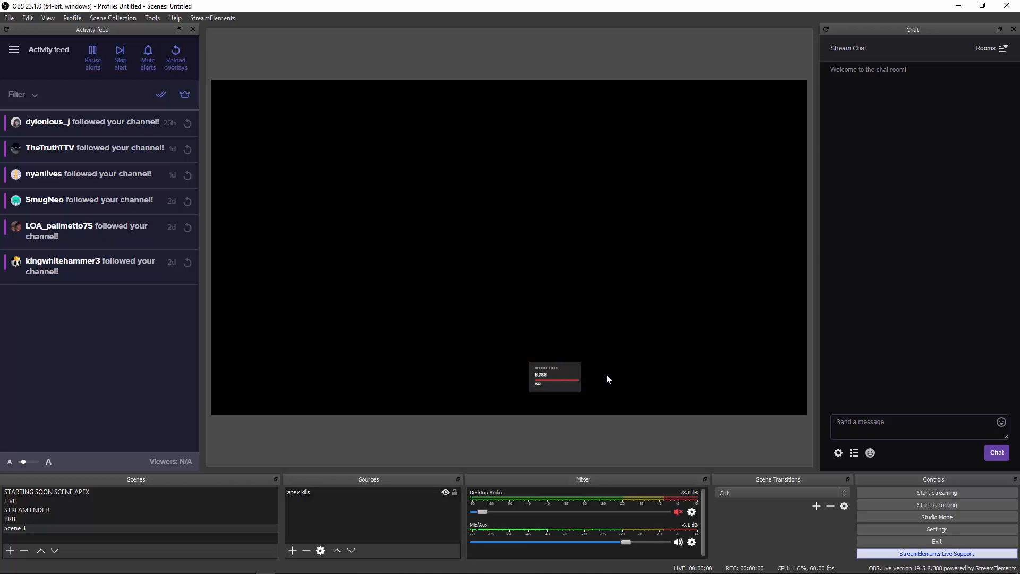
Trim the Season Kills box slightly and move it to the upper middle of the canvas.
{"action": "left_click", "coordinate": [553, 365]}
{"action": "left_click_drag", "start_coordinate": [561, 371], "coordinate": [516, 205]}
{"action": "left_click", "coordinate": [515, 233]}
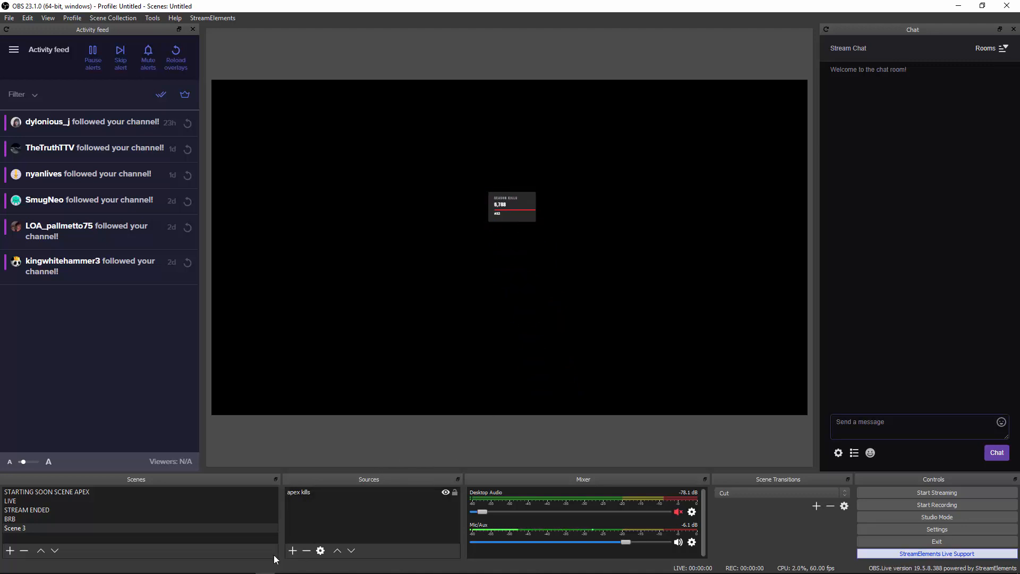
Add a new browser source named "apex wins" to Scene 3.
{"action": "left_click", "coordinate": [293, 550]}
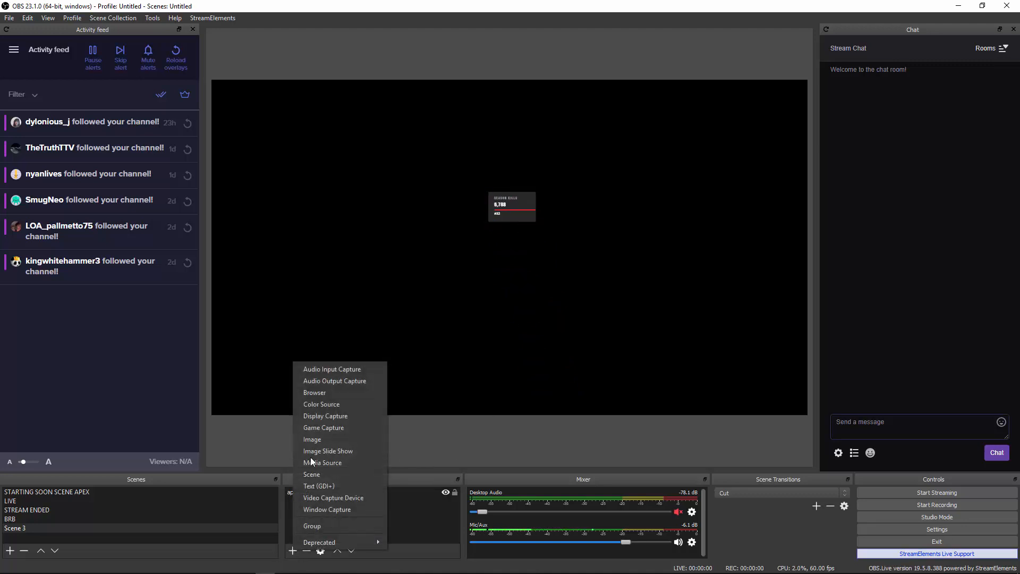
{"action": "left_click", "coordinate": [314, 394]}
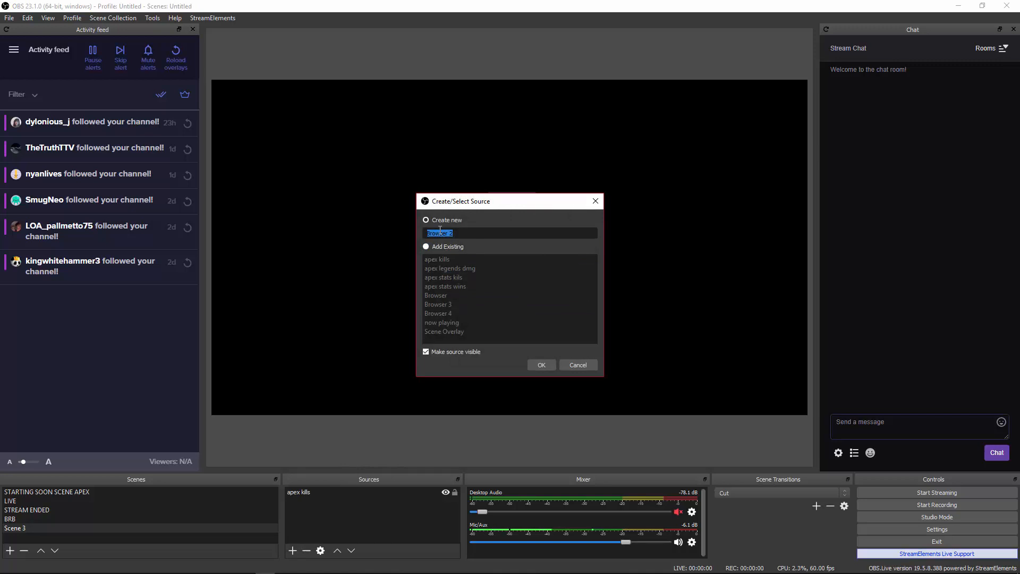
{"action": "type", "text": "apex wins"}
{"action": "key", "text": "Return"}
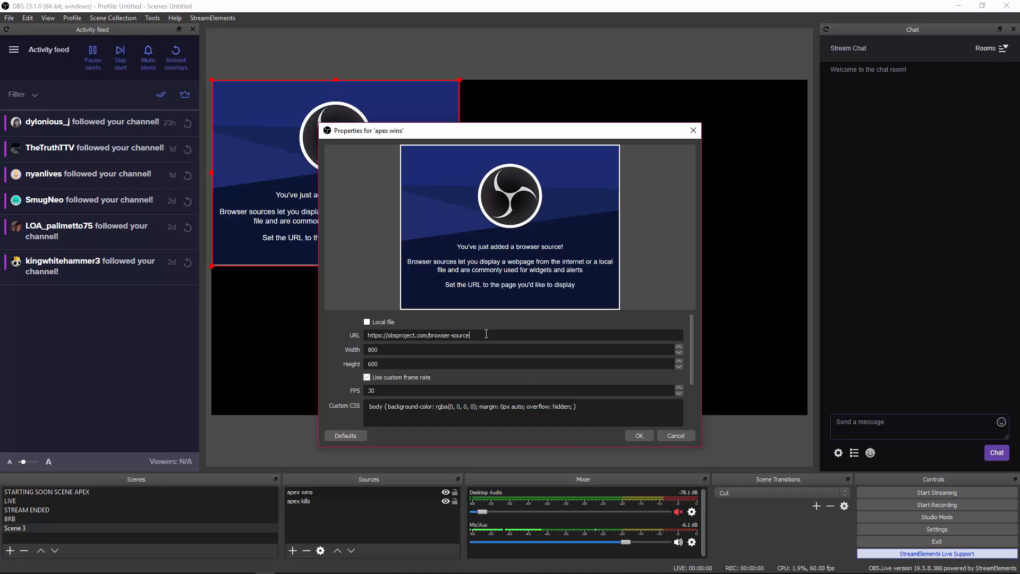
Point the apex wins source to the Apex tracker profile URL, size it 1920 by 1080, clear its custom CSS and accept.
{"action": "left_click_drag", "start_coordinate": [486, 334], "coordinate": [366, 334]}
{"action": "left_click_drag", "start_coordinate": [393, 355], "coordinate": [326, 356]}
{"action": "type", "text": "1920"}
{"action": "key", "text": "Tab"}
{"action": "type", "text": "1080"}
{"action": "key", "text": "Tab"}
{"action": "key", "text": "Tab"}
{"action": "key", "text": "ctrl+a"}
{"action": "key", "text": "BackSpace"}
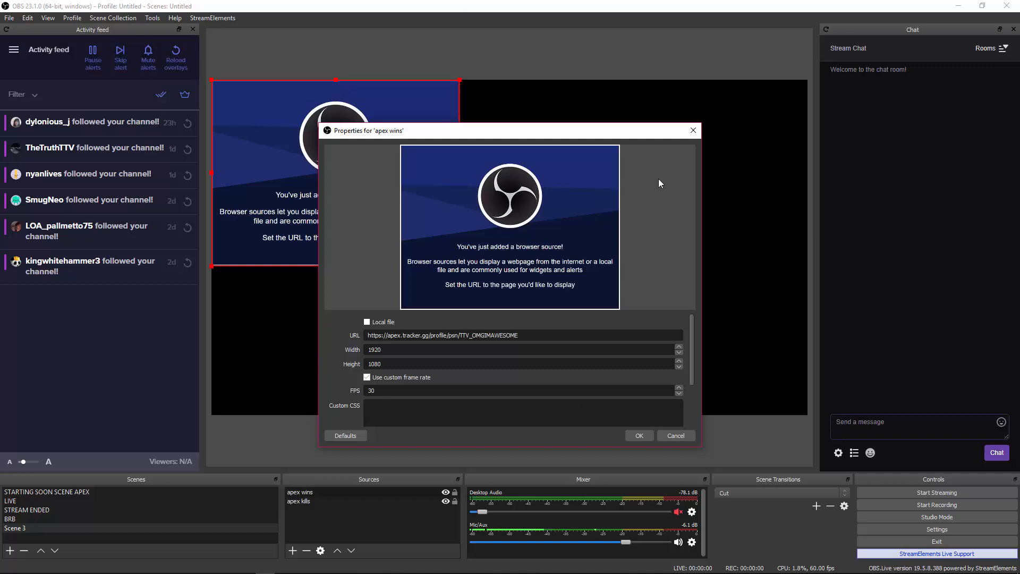
{"action": "left_click", "coordinate": [637, 435]}
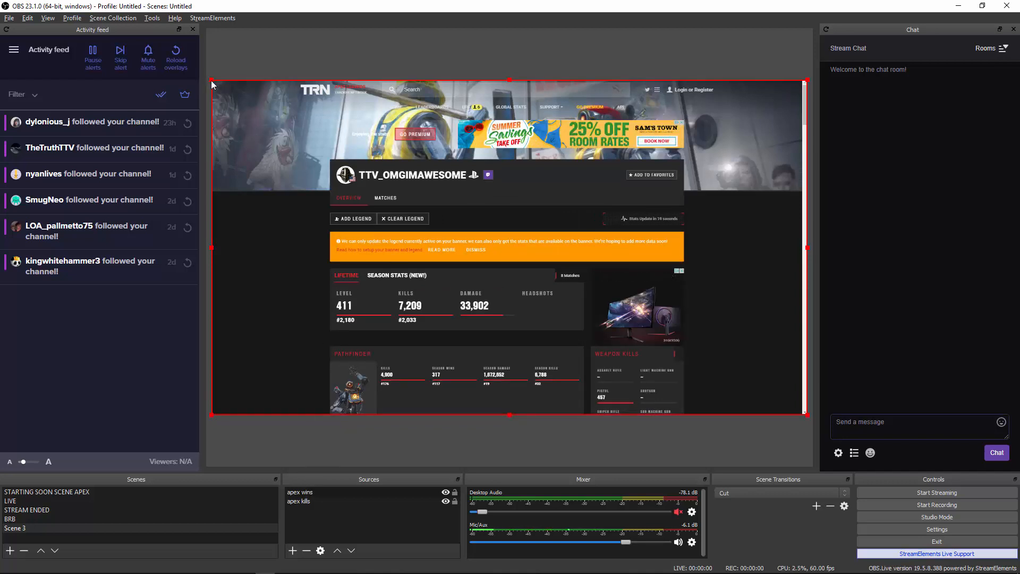
Crop the apex wins source to the Season Wins stat box and align it beside the Season Kills box, slightly overlapping it.
{"action": "left_click_drag", "start_coordinate": [211, 80], "coordinate": [427, 362]}
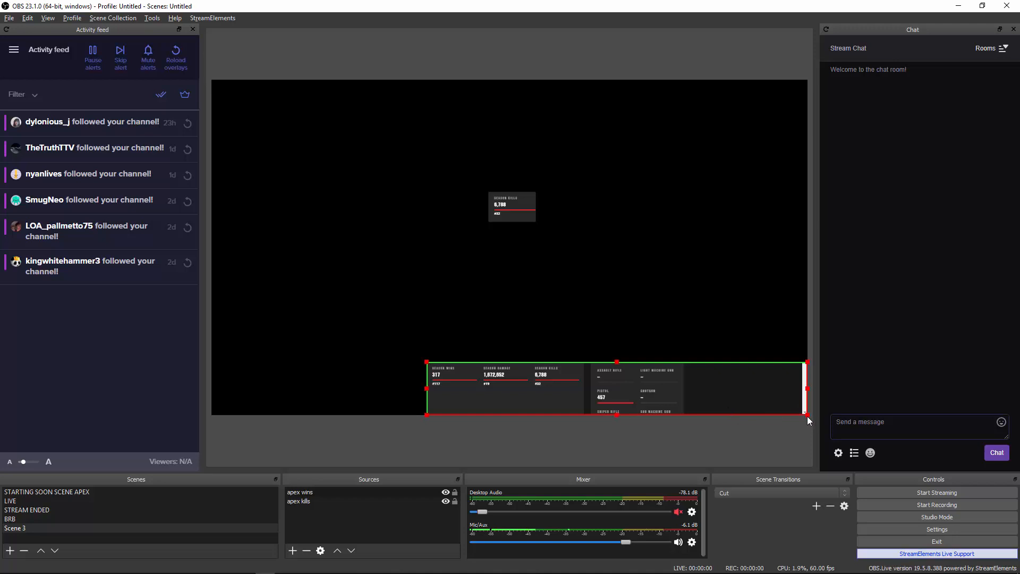
{"action": "left_click_drag", "start_coordinate": [807, 415], "coordinate": [478, 391]}
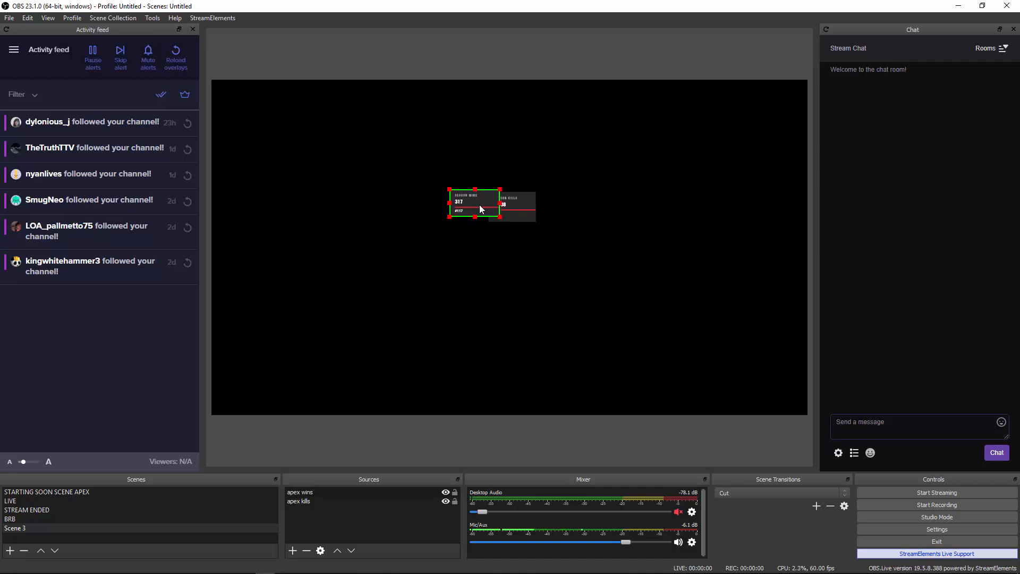
{"action": "left_click_drag", "start_coordinate": [479, 208], "coordinate": [488, 214]}
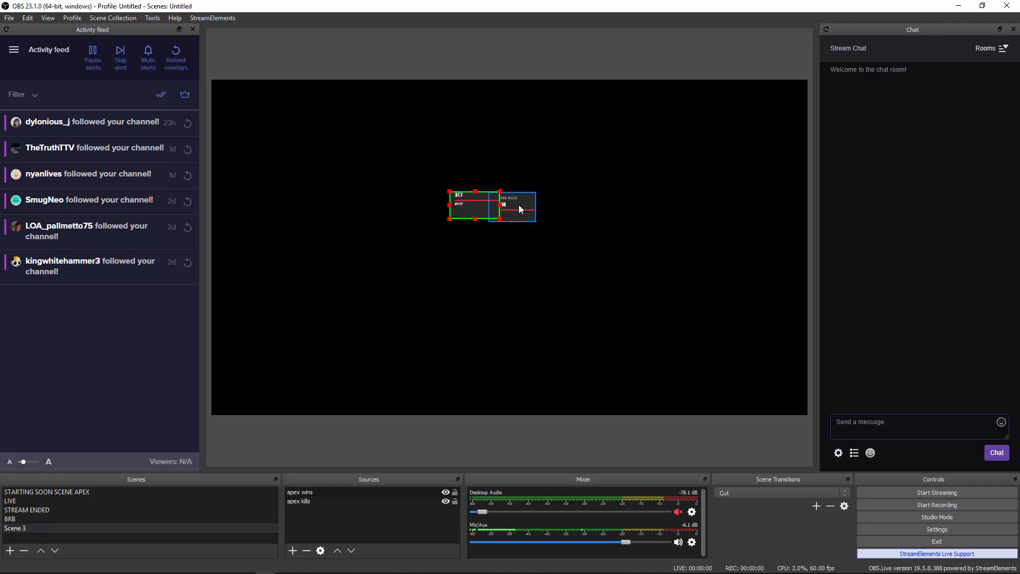
{"action": "key", "text": "Left"}
{"action": "key", "text": "Left"}
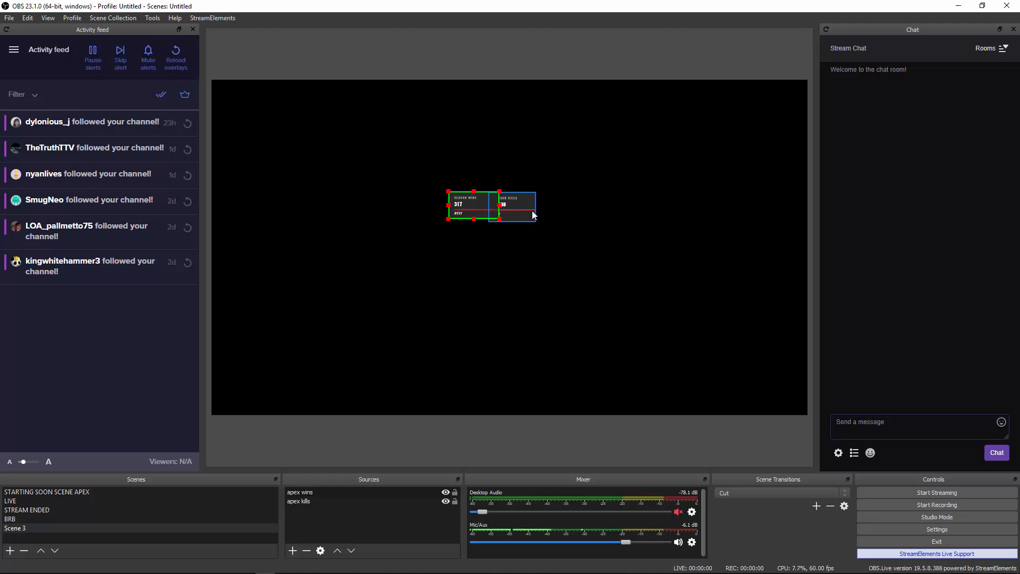
{"action": "left_click", "coordinate": [500, 234]}
{"action": "left_click", "coordinate": [492, 216]}
{"action": "left_click", "coordinate": [507, 260]}
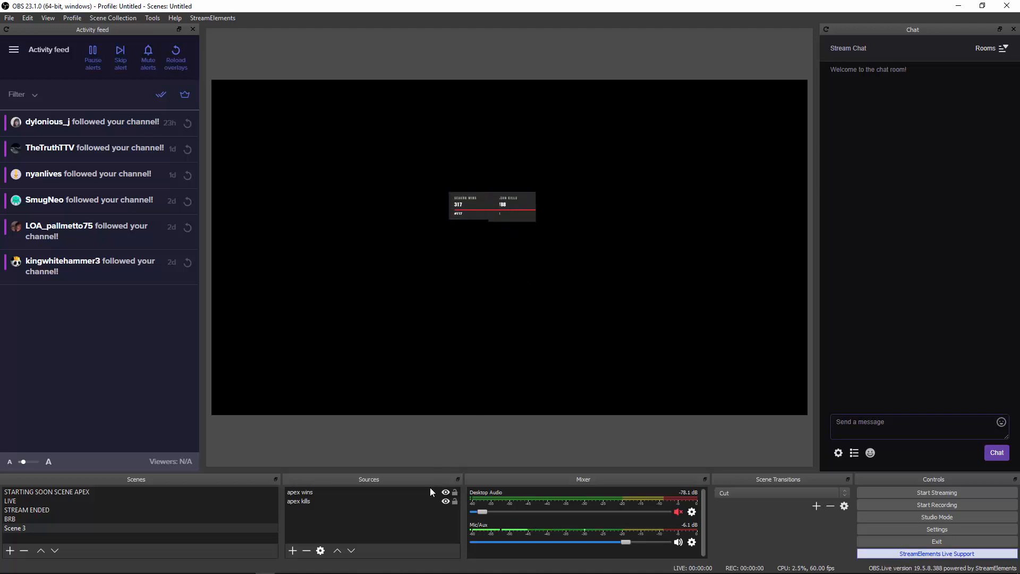
Add a new browser source named "apex damage" to Scene 3.
{"action": "left_click", "coordinate": [293, 549]}
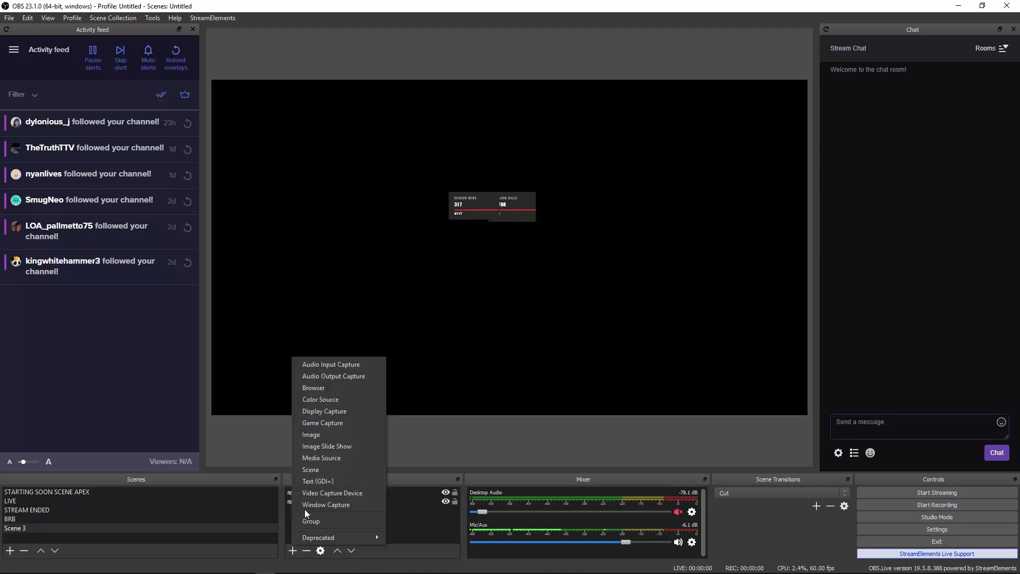
{"action": "left_click", "coordinate": [326, 388]}
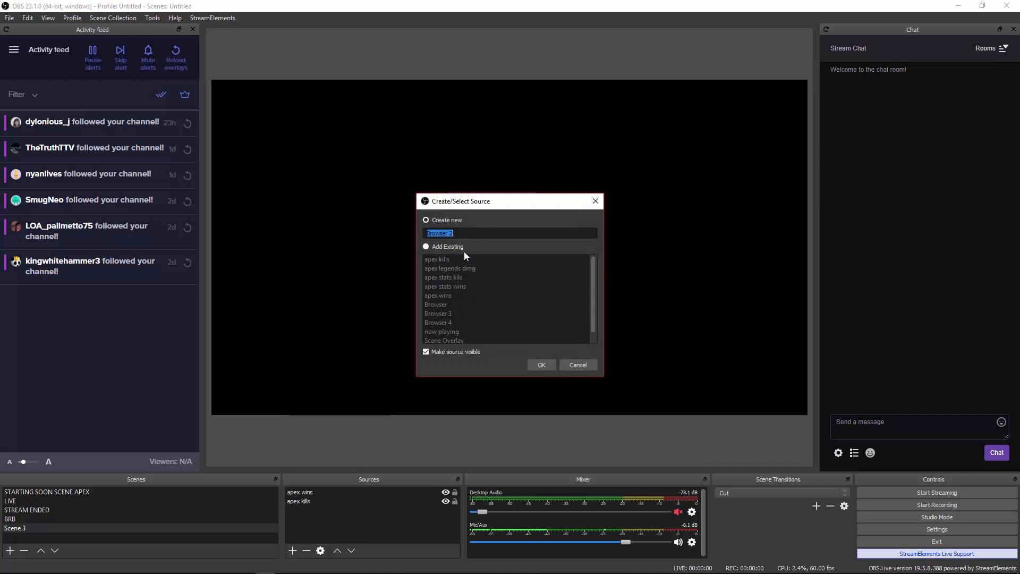
{"action": "type", "text": "apex damage"}
{"action": "key", "text": "Return"}
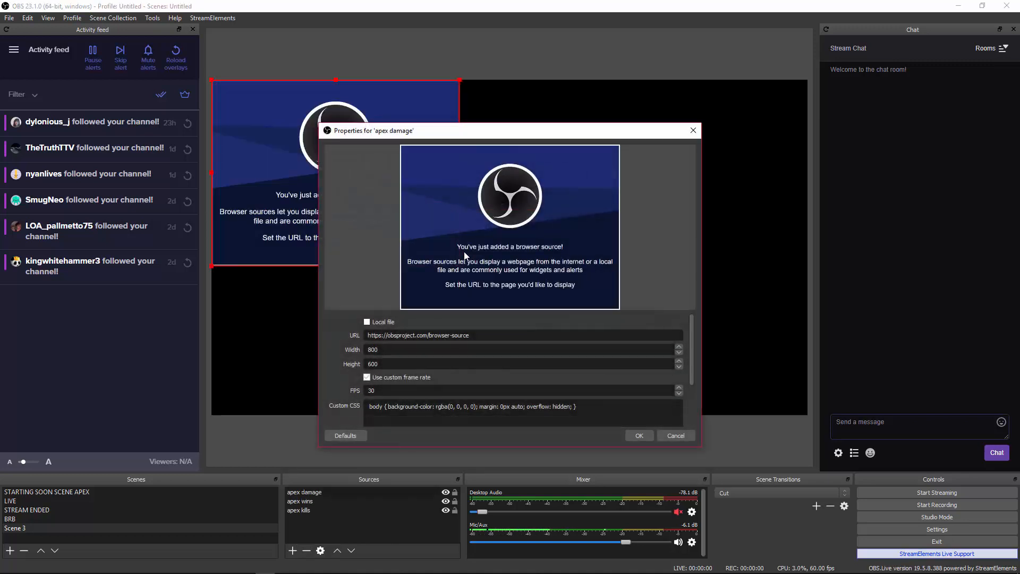
Give the apex damage source the same tracker profile URL, width 1920 and height 1080, clear its custom CSS and accept.
{"action": "left_click_drag", "start_coordinate": [475, 336], "coordinate": [227, 350]}
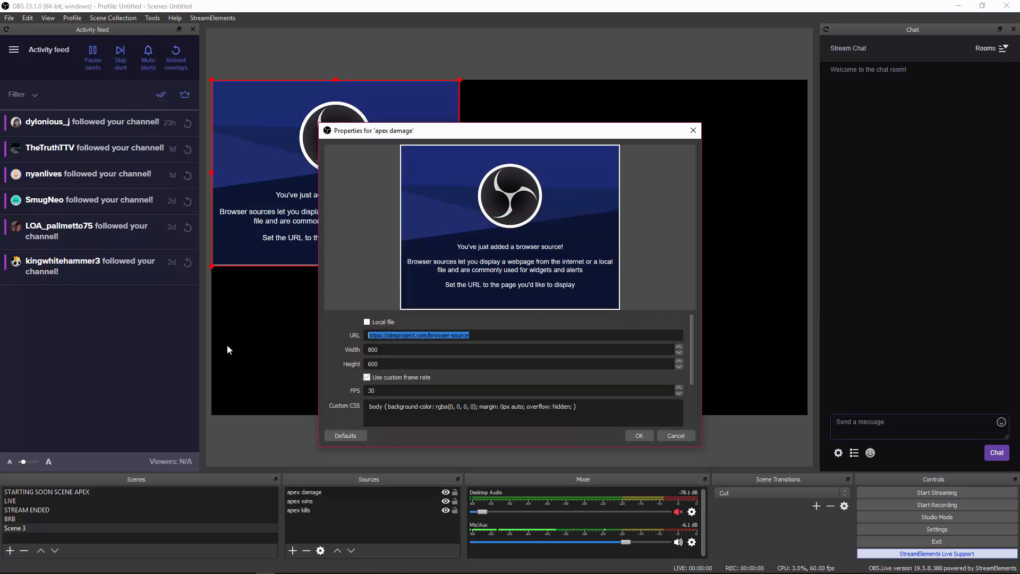
{"action": "key", "text": "ctrl+v"}
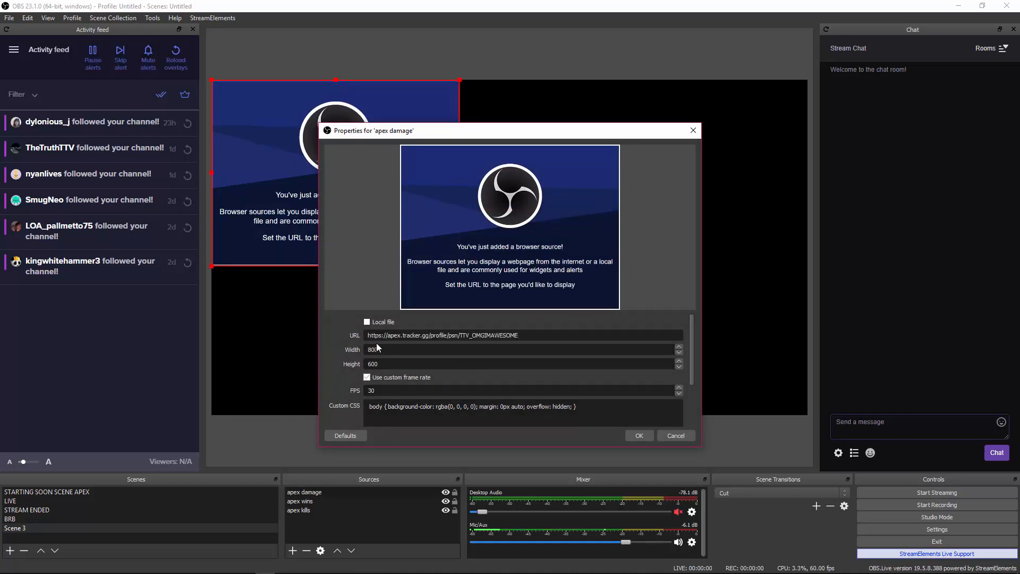
{"action": "left_click_drag", "start_coordinate": [385, 348], "coordinate": [338, 325]}
{"action": "type", "text": "1920"}
{"action": "key", "text": "Tab"}
{"action": "type", "text": "1080"}
{"action": "key", "text": "Tab"}
{"action": "key", "text": "Tab"}
{"action": "key", "text": "Tab"}
{"action": "key", "text": "ctrl+a"}
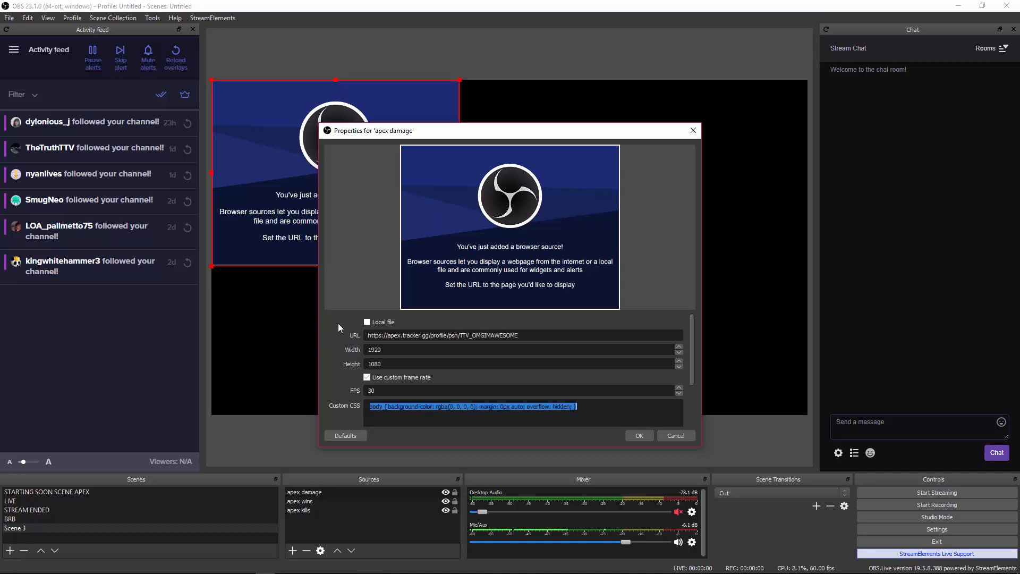
{"action": "key", "text": "BackSpace"}
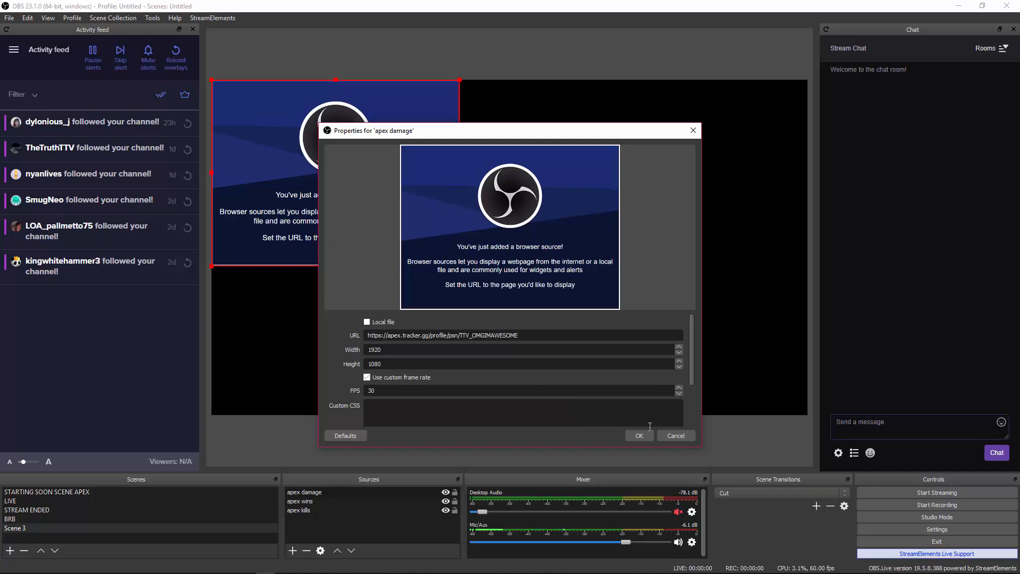
{"action": "left_click", "coordinate": [639, 435]}
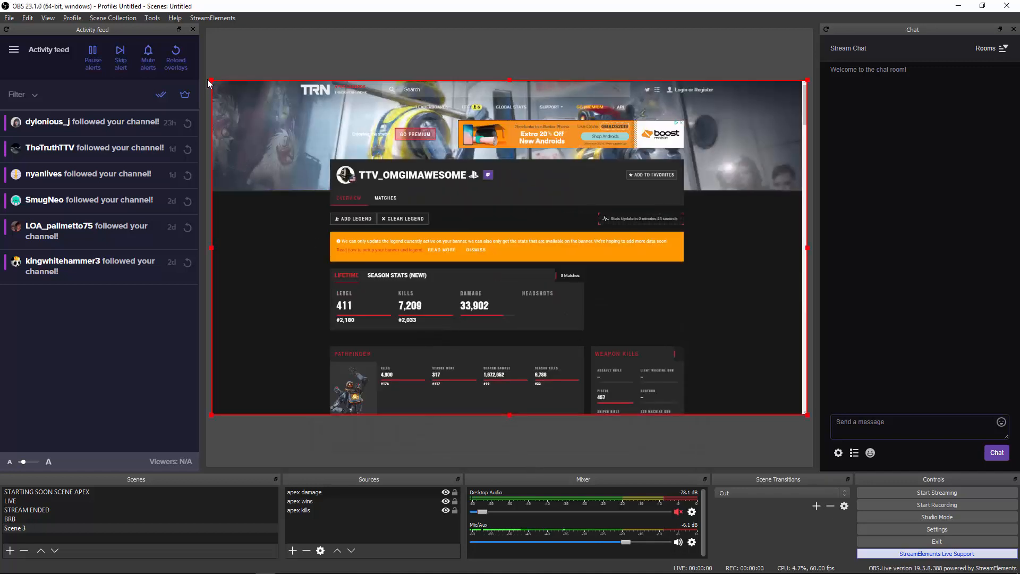
Crop the apex damage source on the canvas down to the Season Damage stat box.
{"action": "left_click_drag", "start_coordinate": [211, 81], "coordinate": [475, 364]}
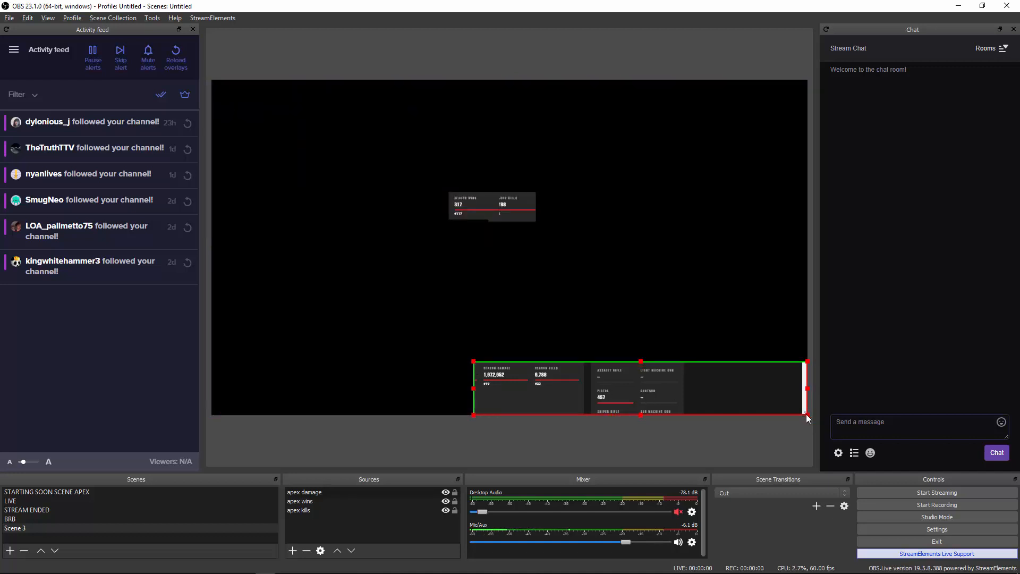
{"action": "left_click_drag", "start_coordinate": [805, 413], "coordinate": [530, 394]}
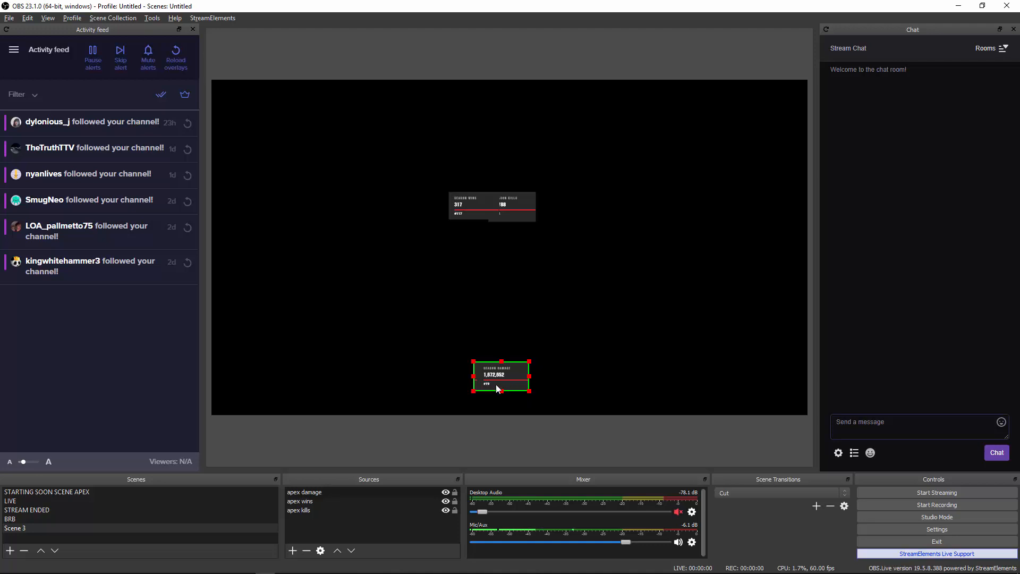
{"action": "left_click_drag", "start_coordinate": [474, 377], "coordinate": [483, 376]}
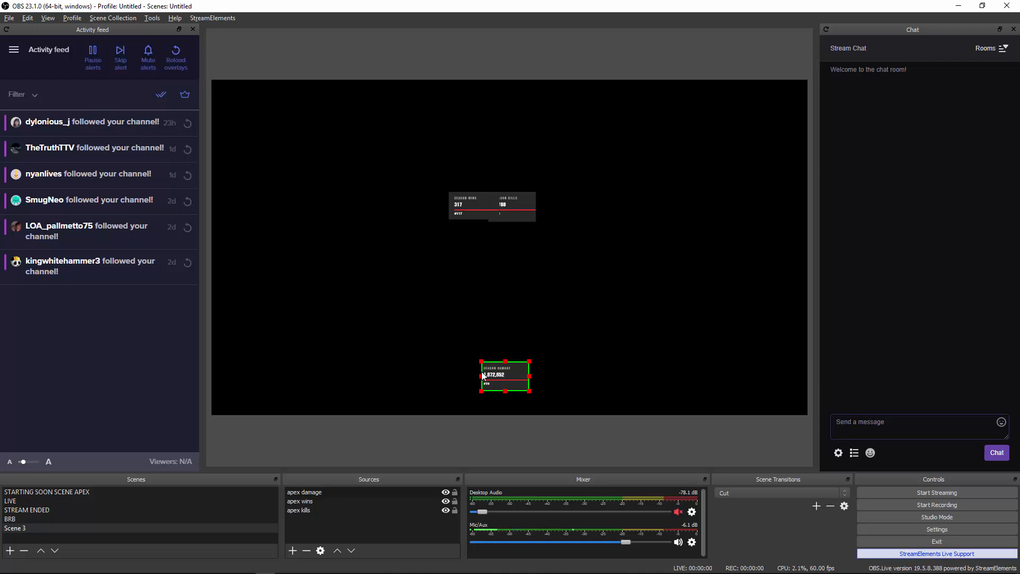
Move the Season Damage box to the right of the Season Kills box and nudge it level with the row.
{"action": "left_click_drag", "start_coordinate": [518, 385], "coordinate": [558, 216]}
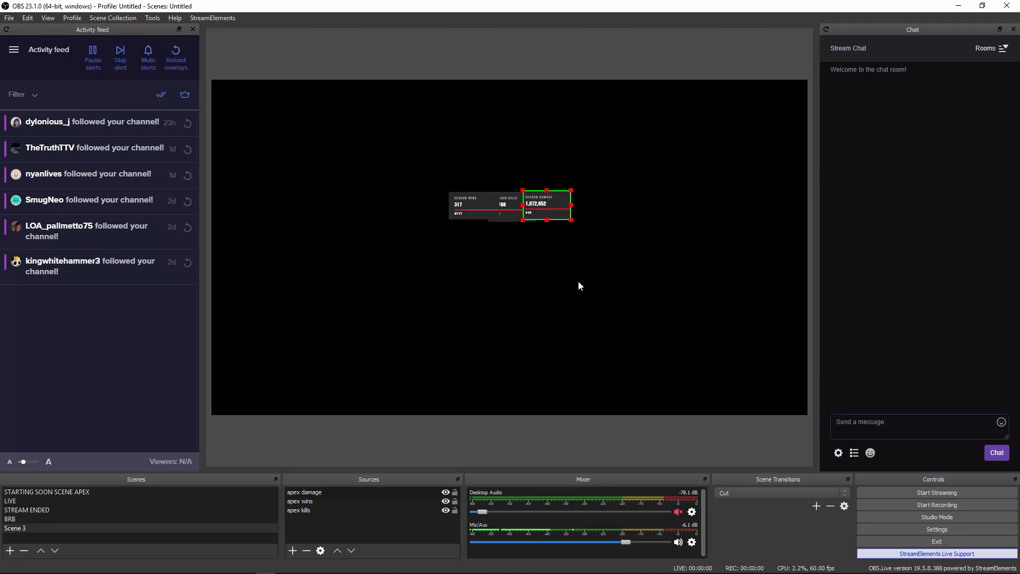
{"action": "key", "text": "Down"}
{"action": "key", "text": "Down"}
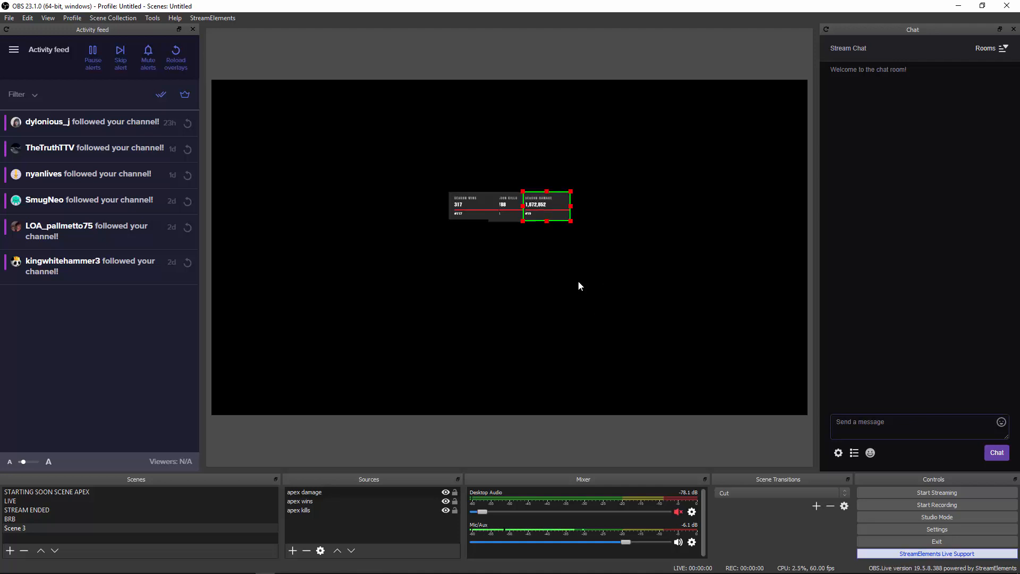
{"action": "left_click", "coordinate": [580, 291]}
{"action": "left_click", "coordinate": [555, 199]}
{"action": "left_click", "coordinate": [573, 107]}
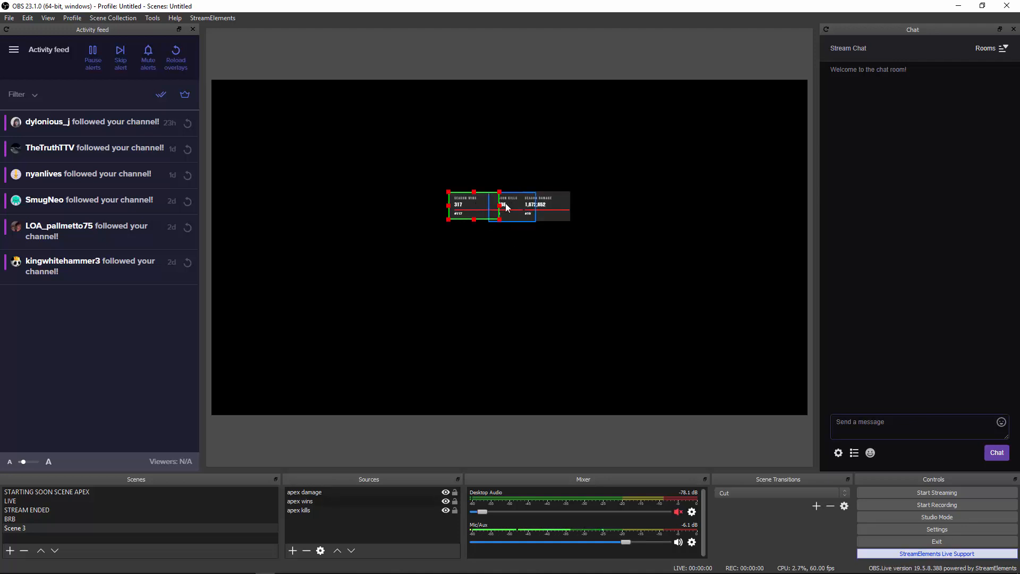
Add a Color Key filter to the apex wins source with its key color type set to Custom Color.
{"action": "right_click", "coordinate": [461, 202]}
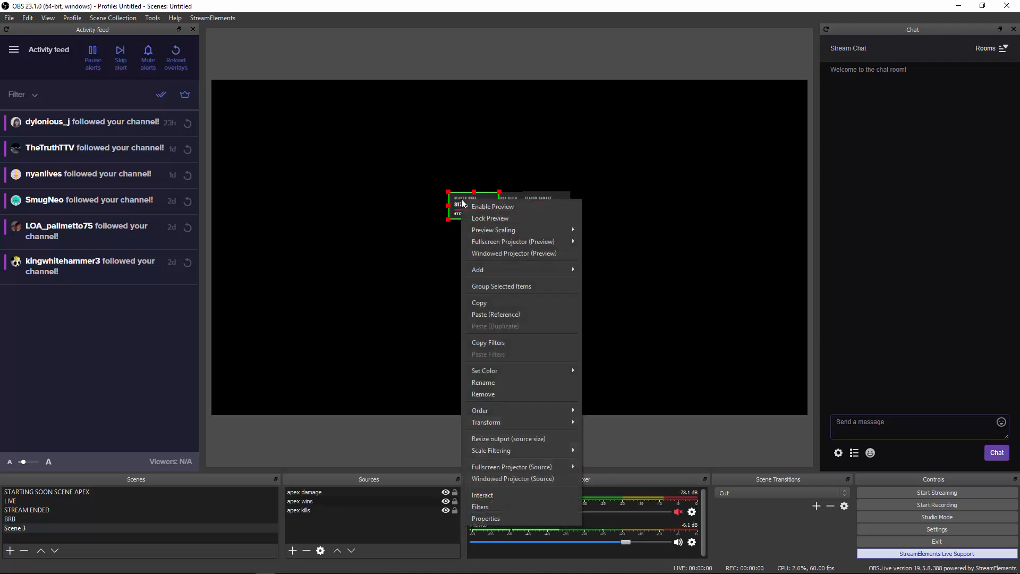
{"action": "left_click", "coordinate": [485, 505]}
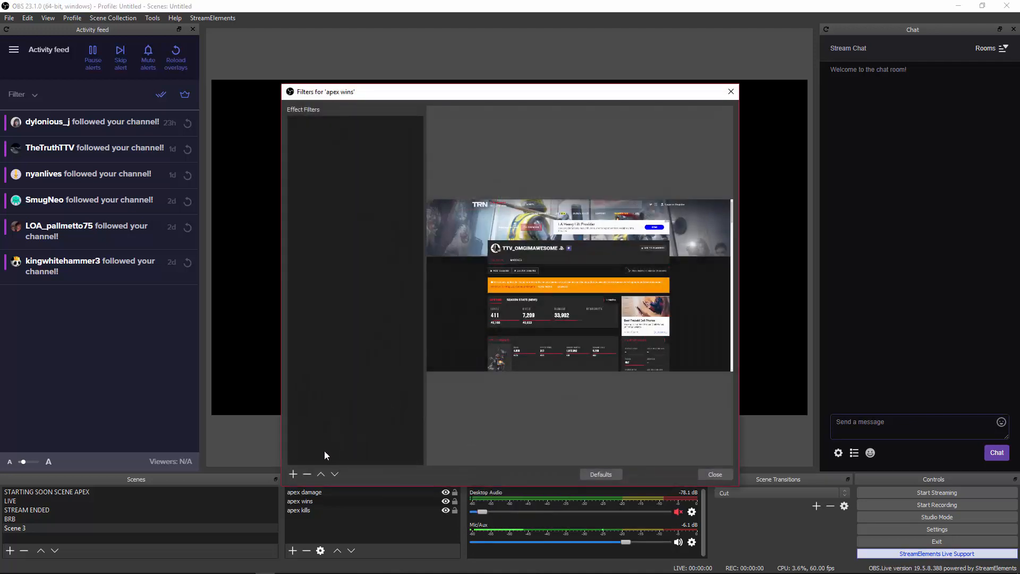
{"action": "left_click", "coordinate": [293, 474]}
{"action": "left_click", "coordinate": [325, 395]}
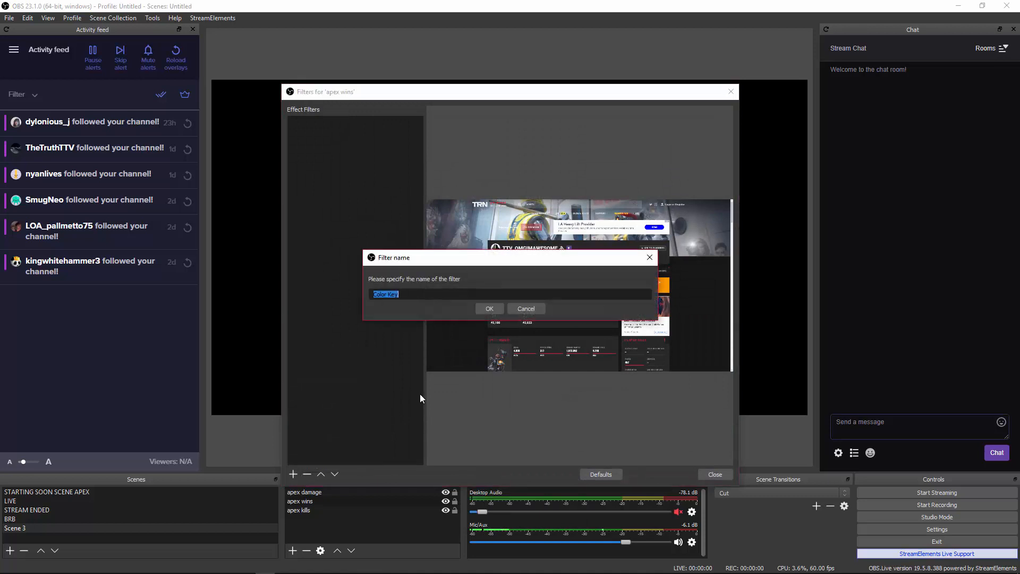
{"action": "left_click", "coordinate": [492, 311]}
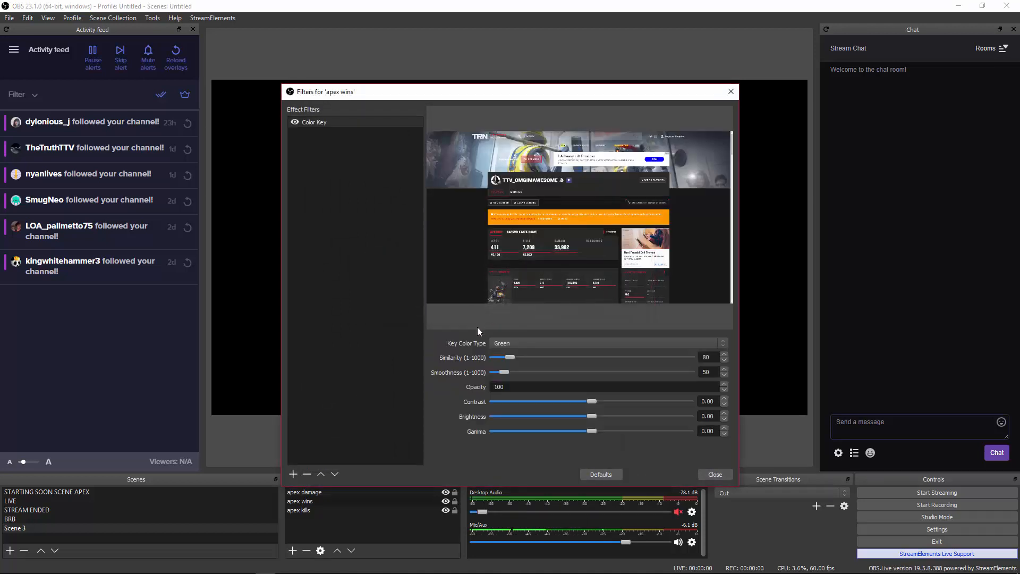
{"action": "left_click", "coordinate": [508, 340]}
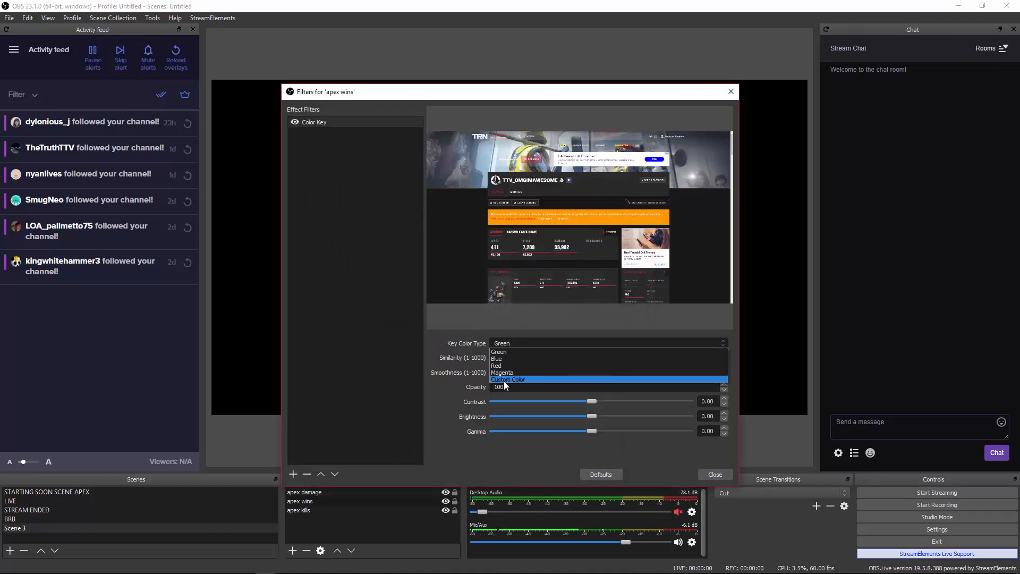
{"action": "left_click", "coordinate": [504, 380]}
{"action": "left_click_drag", "start_coordinate": [555, 96], "coordinate": [931, 62]}
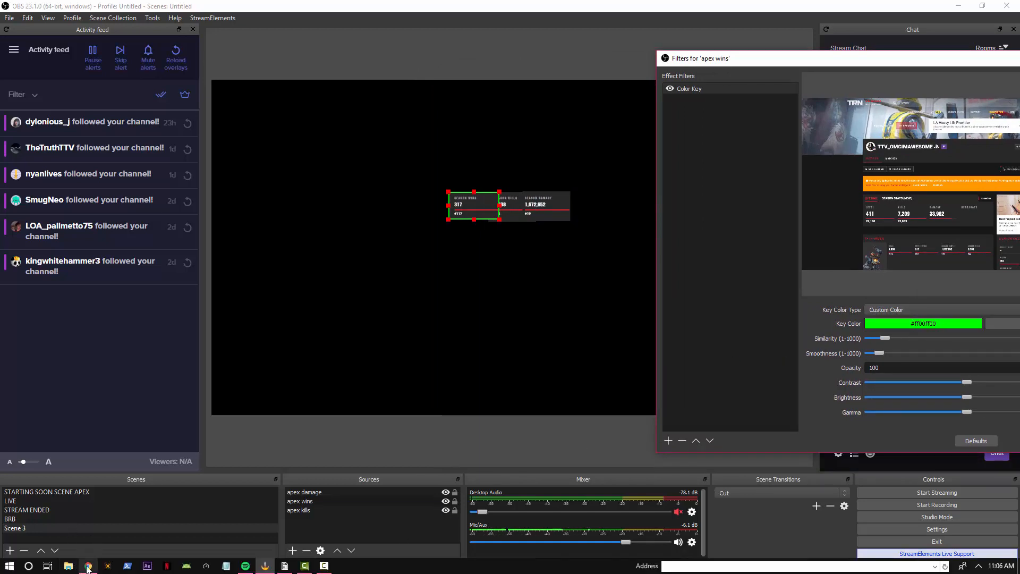
Switch to Chrome and inspect the body element of the tracker profile page in the developer tools.
{"action": "left_click", "coordinate": [78, 566]}
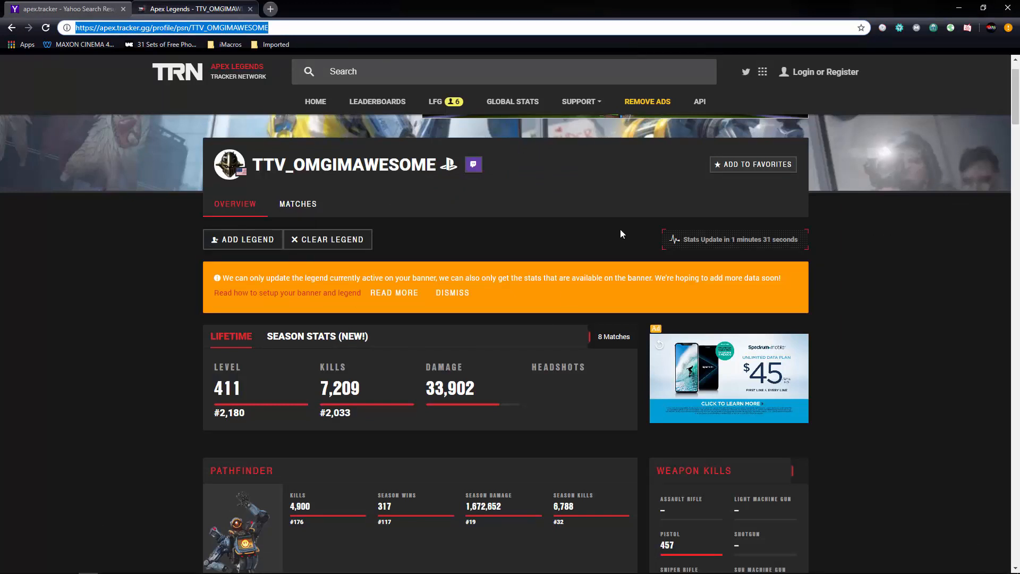
{"action": "right_click", "coordinate": [829, 342]}
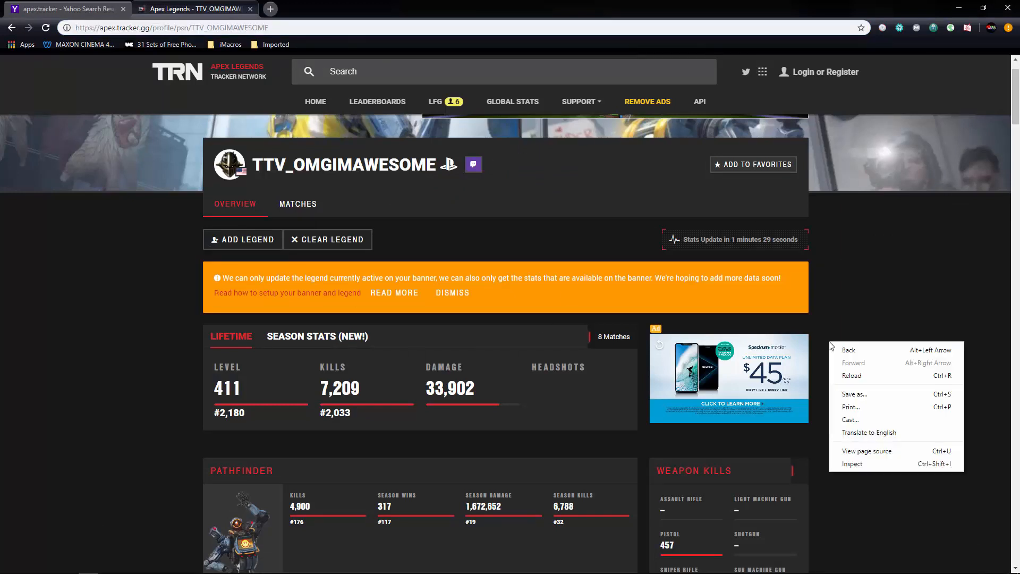
{"action": "left_click", "coordinate": [855, 467]}
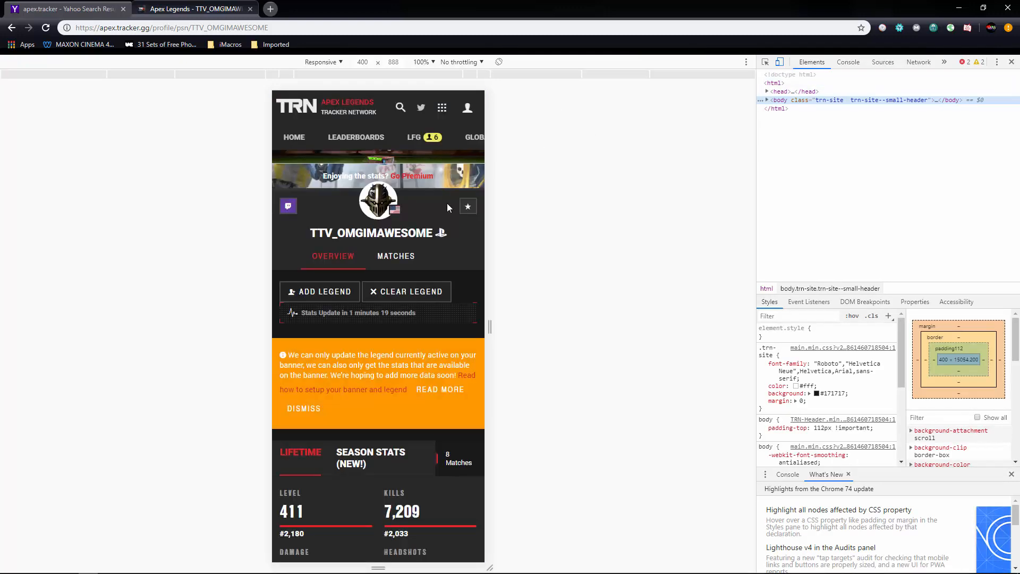
{"action": "left_click", "coordinate": [782, 93]}
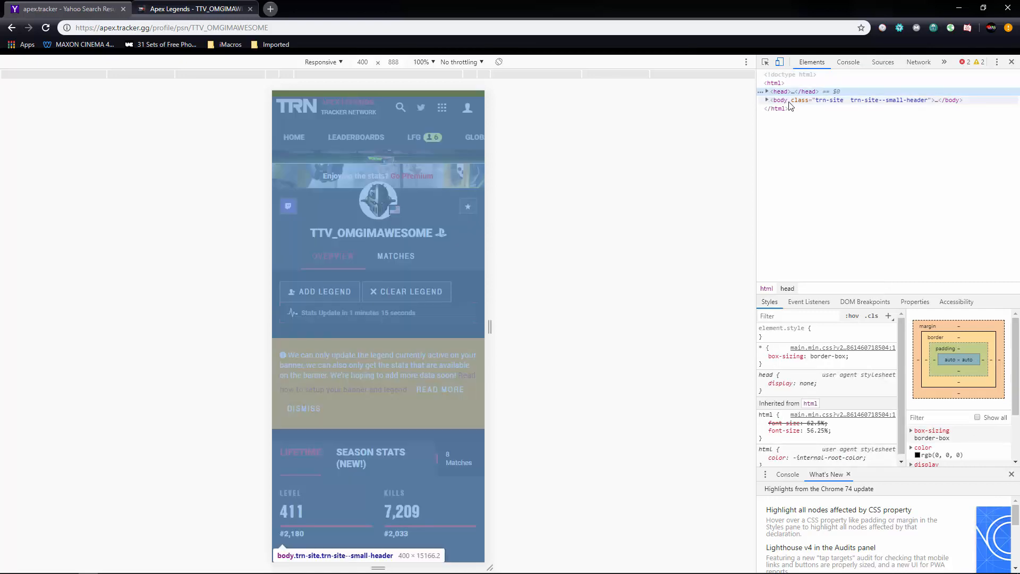
{"action": "left_click", "coordinate": [790, 103]}
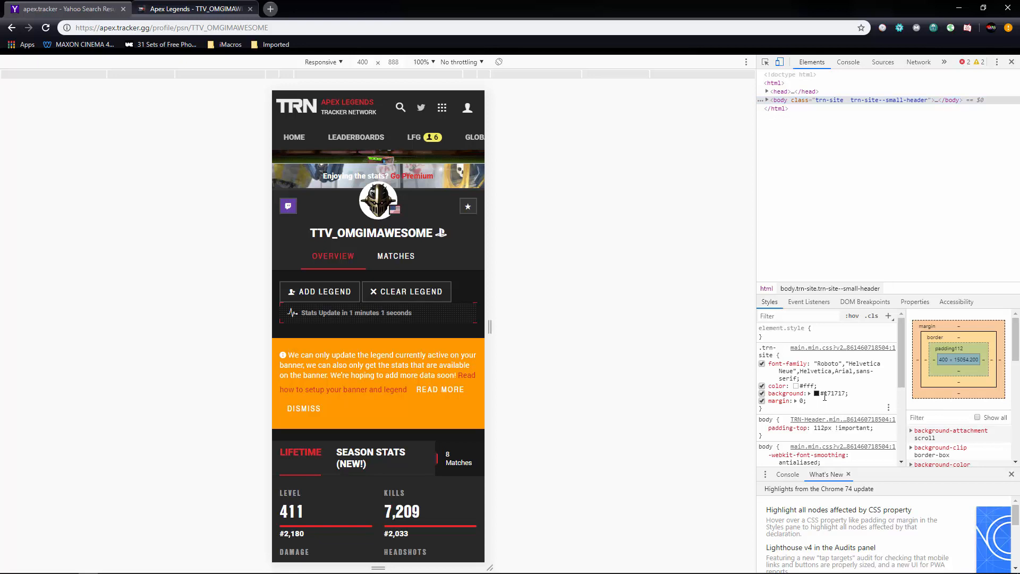
Copy the body's background colour code 171717 and return to the apex wins filter settings in OBS.
{"action": "left_click_drag", "start_coordinate": [823, 393], "coordinate": [843, 393]}
{"action": "right_click", "coordinate": [831, 395]}
{"action": "left_click", "coordinate": [842, 399]}
{"action": "mouse_move", "coordinate": [287, 566]}
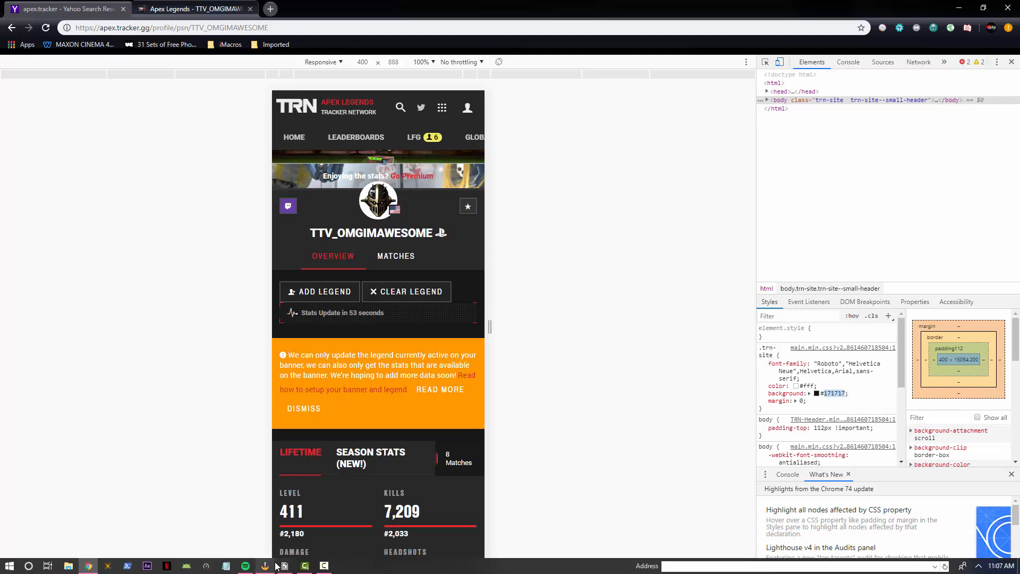
{"action": "left_click", "coordinate": [275, 526]}
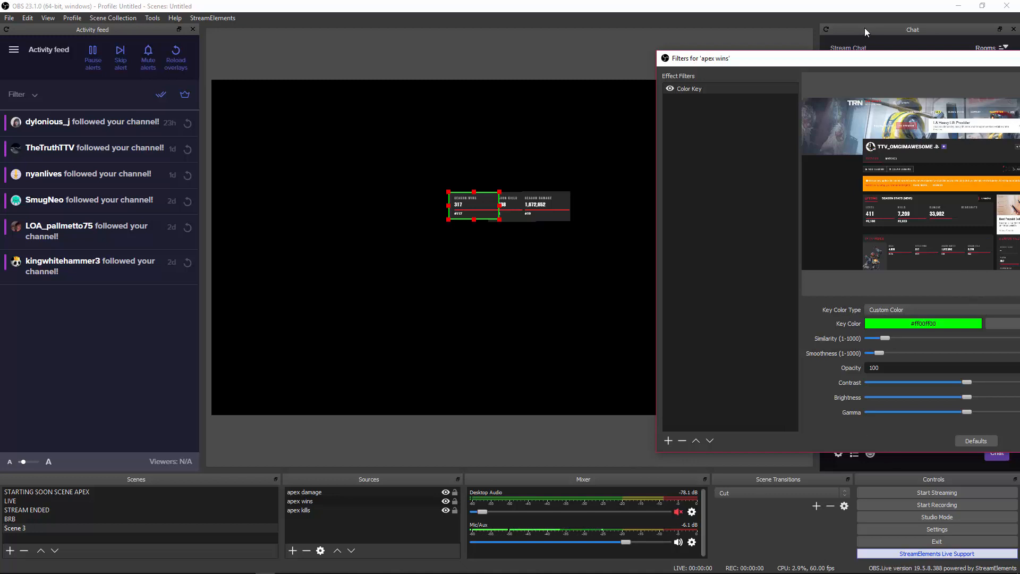
{"action": "left_click_drag", "start_coordinate": [867, 63], "coordinate": [563, 47]}
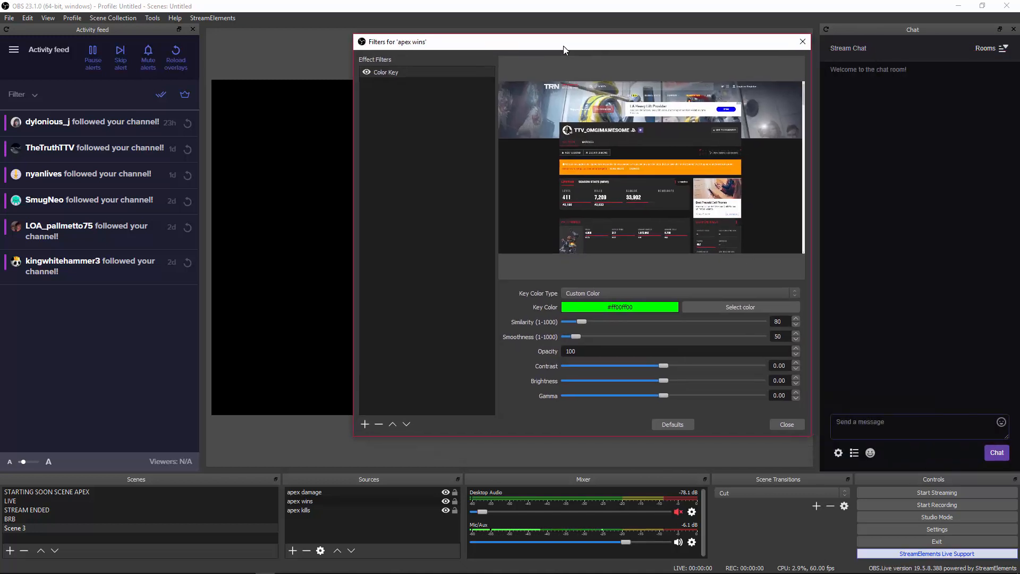
Set the Color Key filter's custom key color to 171717 by pasting the copied code into the HTML color value.
{"action": "left_click", "coordinate": [720, 309]}
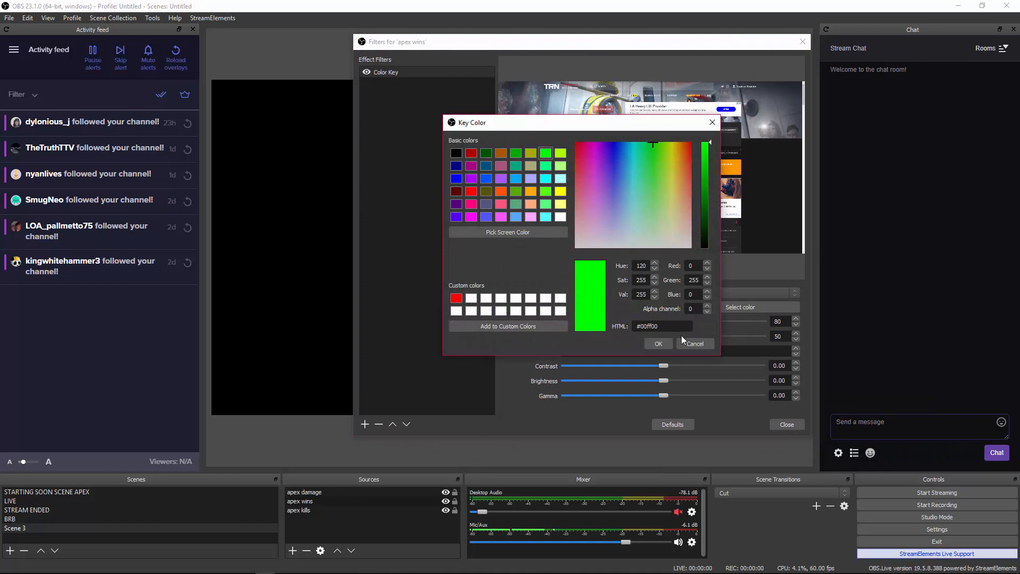
{"action": "left_click_drag", "start_coordinate": [659, 326], "coordinate": [642, 326]}
{"action": "right_click", "coordinate": [674, 323]}
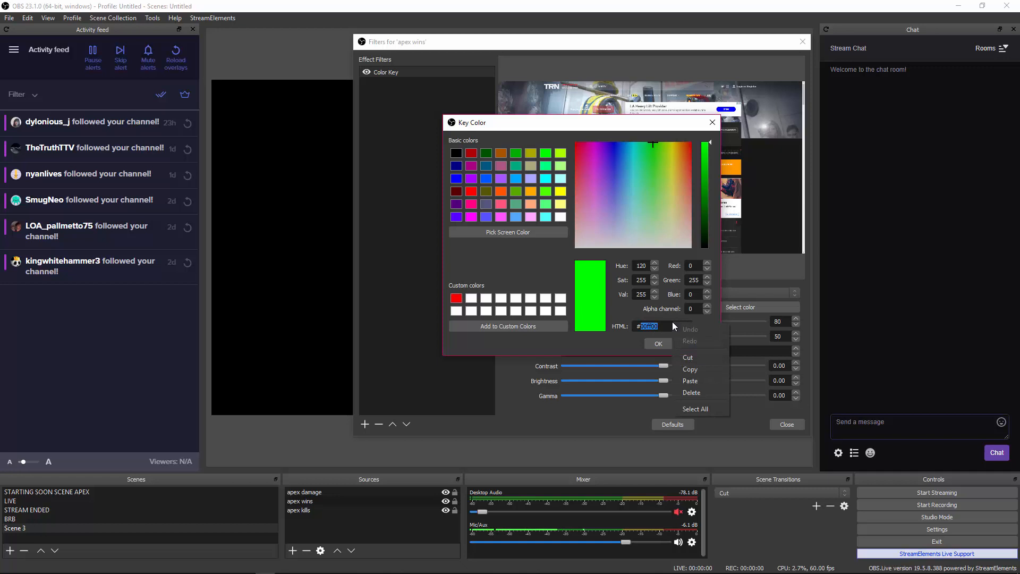
{"action": "left_click", "coordinate": [685, 381]}
{"action": "left_click", "coordinate": [655, 344]}
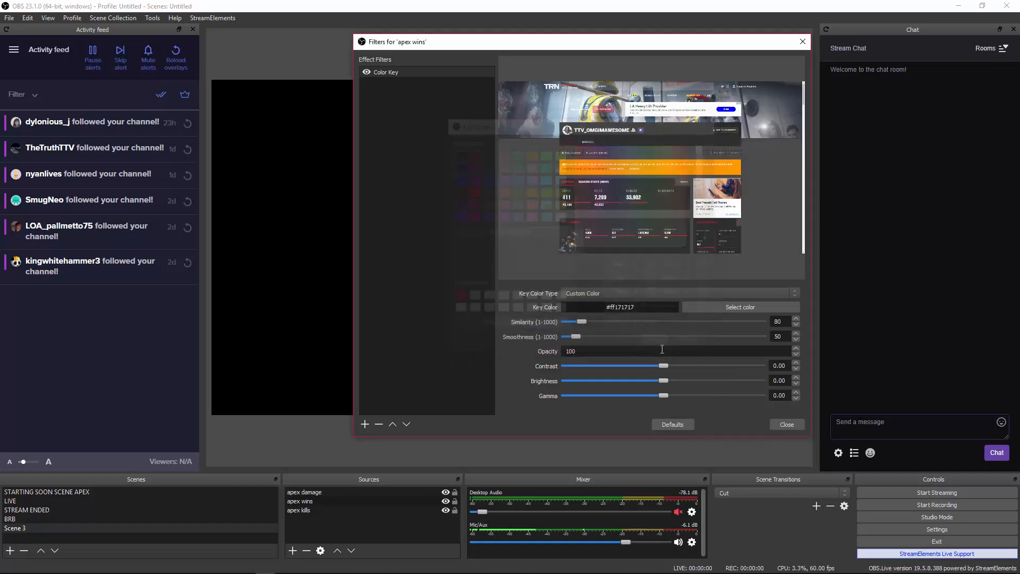
Move the filter window clear of the stats row and raise the apex wins Color Key similarity to 104.
{"action": "left_click_drag", "start_coordinate": [642, 44], "coordinate": [866, 31]}
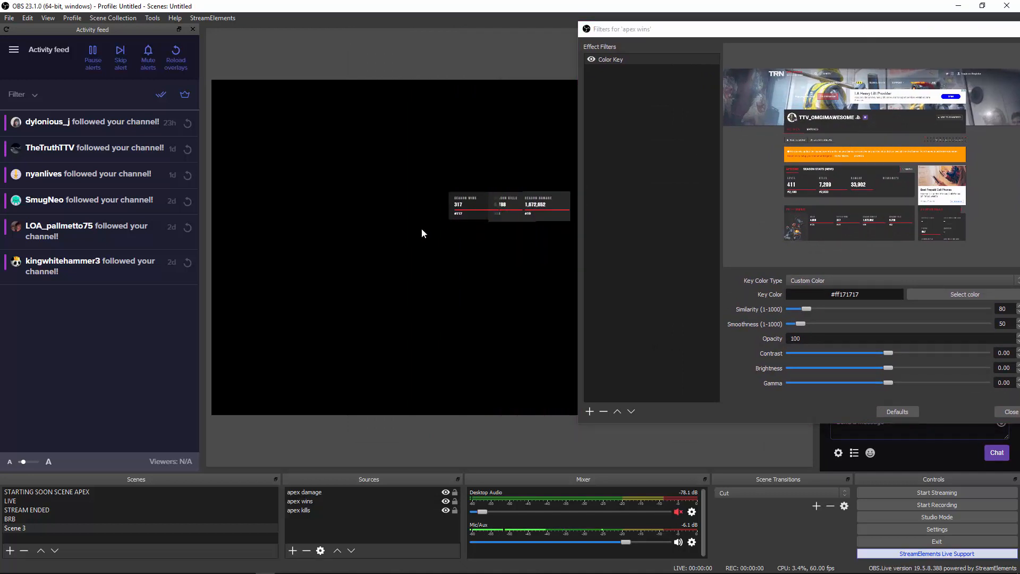
{"action": "left_click", "coordinate": [464, 203]}
{"action": "left_click_drag", "start_coordinate": [518, 207], "coordinate": [489, 205]}
{"action": "left_click", "coordinate": [484, 201]}
{"action": "left_click", "coordinate": [806, 312]}
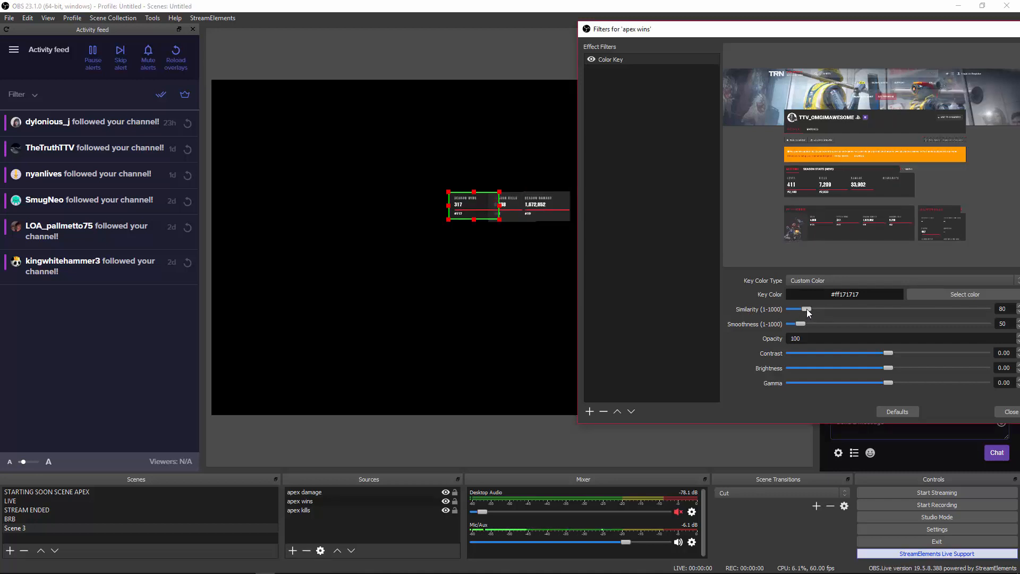
{"action": "left_click_drag", "start_coordinate": [807, 312], "coordinate": [811, 313]}
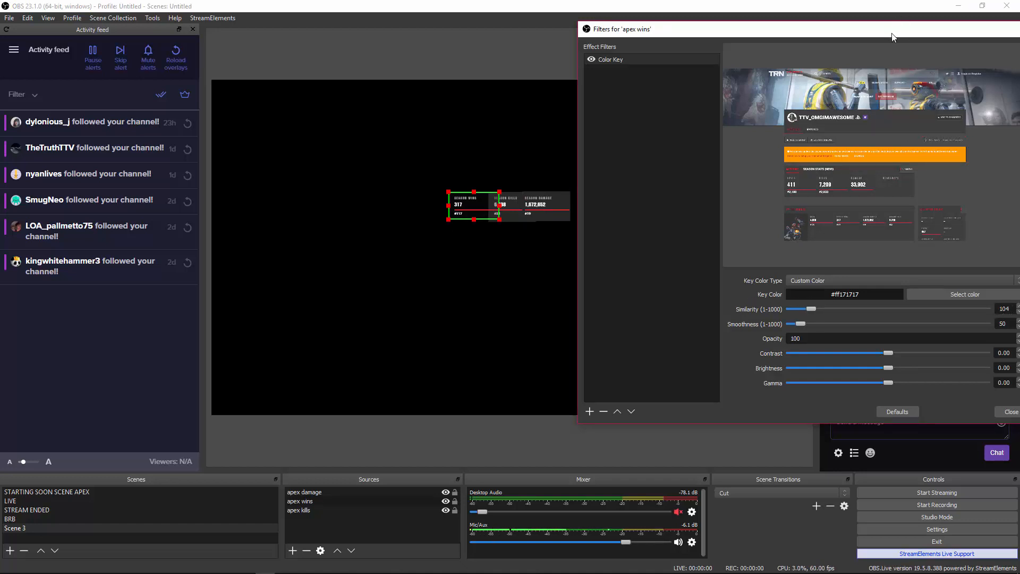
Raise the similarity in small increments to about 115, checking the Season Wins background in the preview, and close the filters.
{"action": "mouse_move", "coordinate": [892, 37]}
{"action": "left_mouse_down"}
{"action": "mouse_move", "coordinate": [886, 62]}
{"action": "mouse_move", "coordinate": [883, 45]}
{"action": "left_mouse_up"}
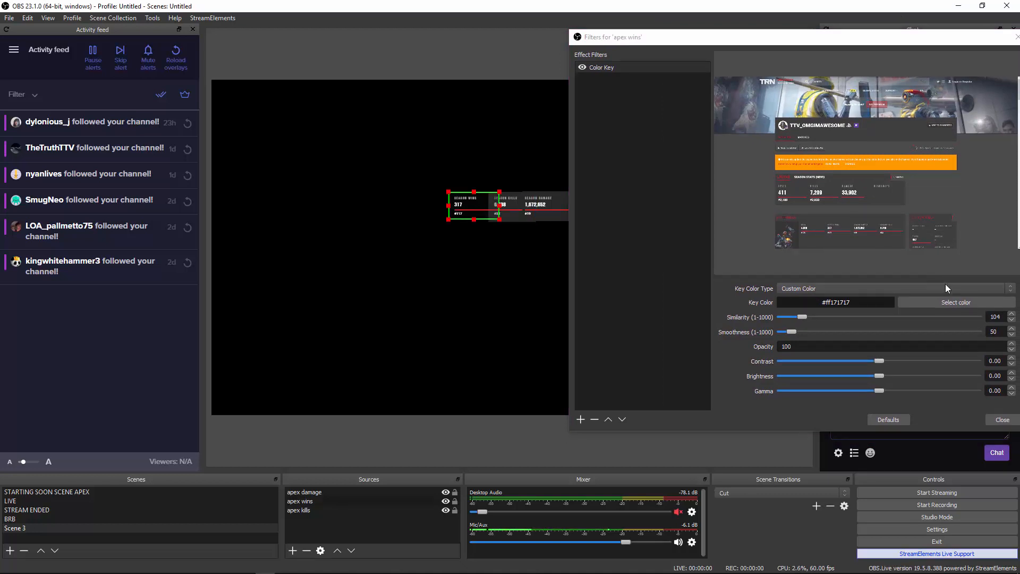
{"action": "left_click", "coordinate": [1011, 314]}
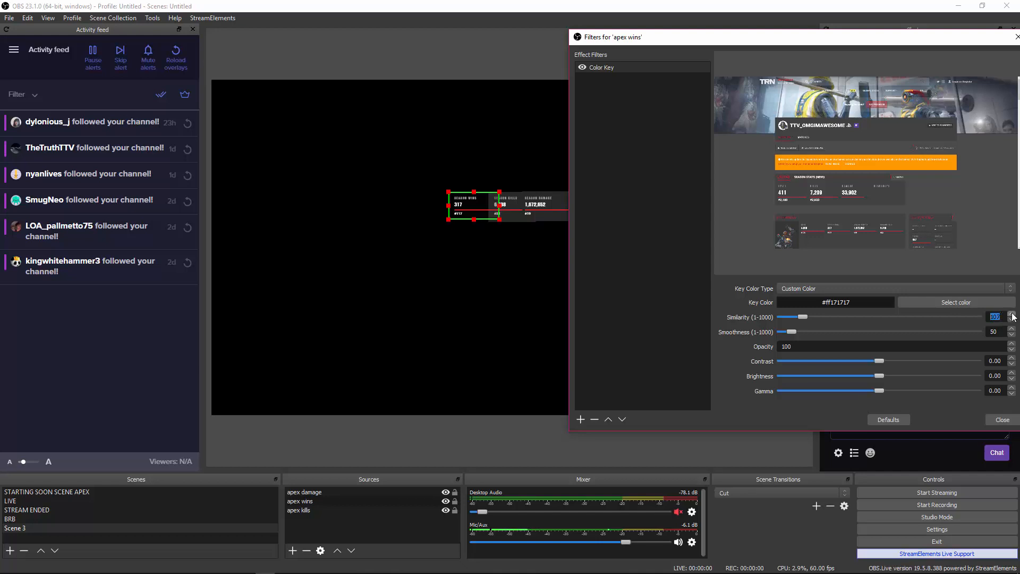
{"action": "left_click", "coordinate": [448, 307]}
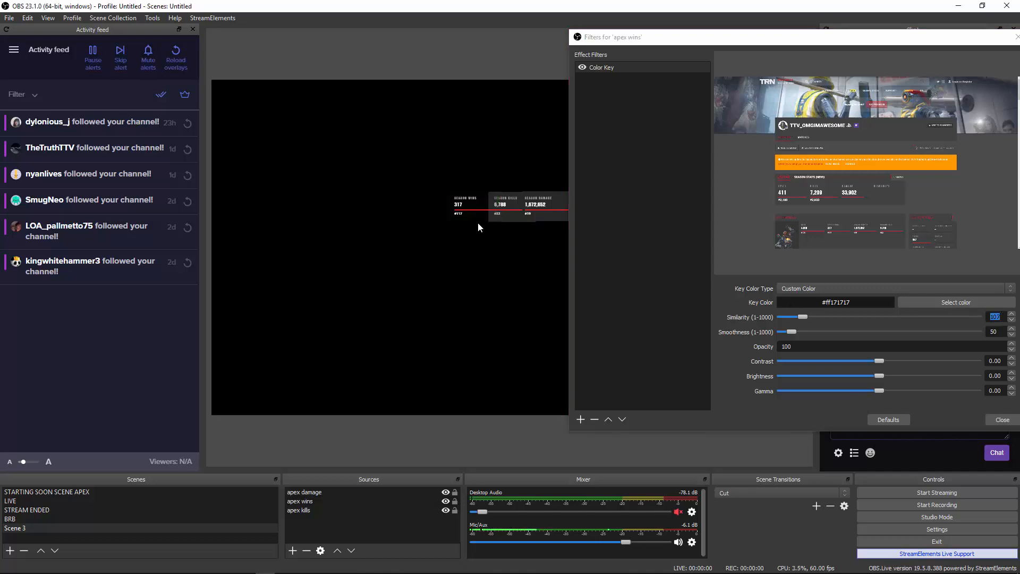
{"action": "left_click", "coordinate": [464, 218]}
{"action": "left_click", "coordinate": [1011, 314]}
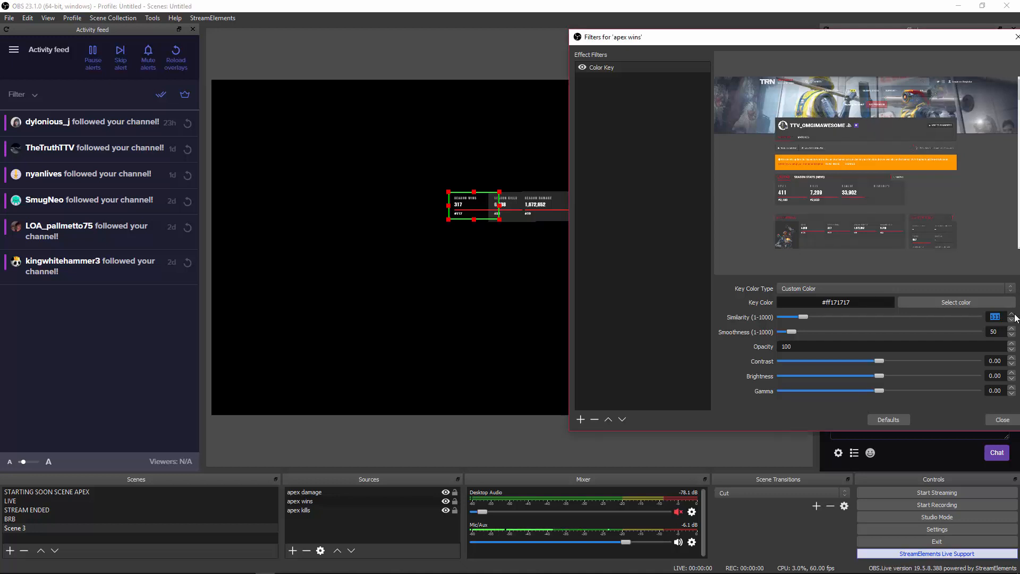
{"action": "left_click", "coordinate": [537, 268]}
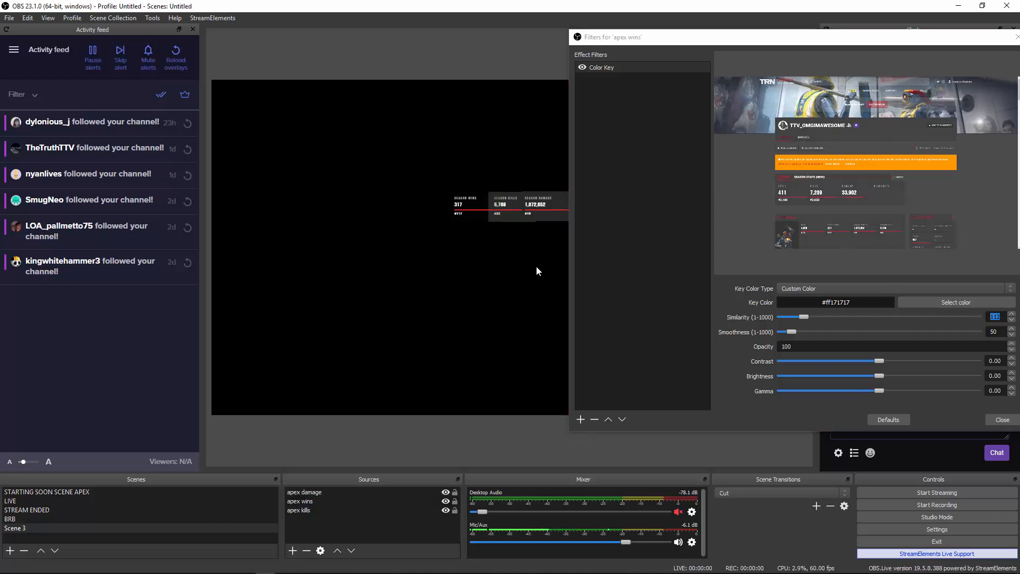
{"action": "left_click", "coordinate": [1012, 314]}
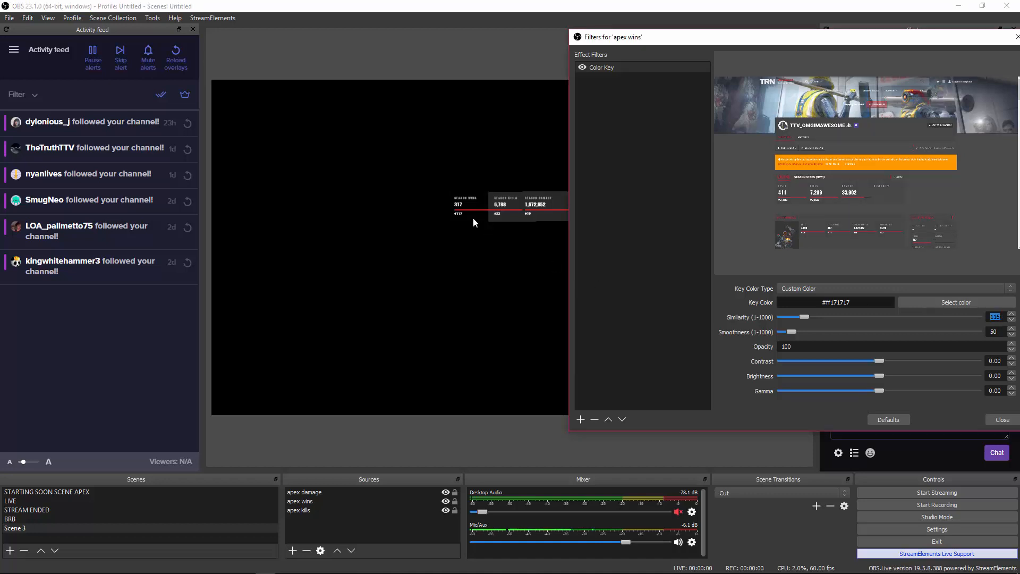
{"action": "left_click", "coordinate": [481, 291]}
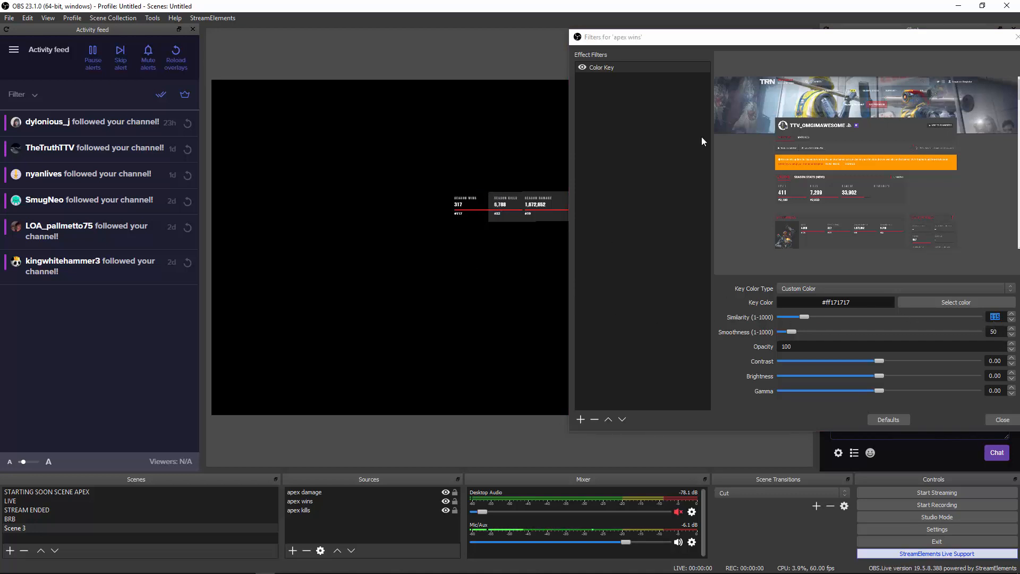
{"action": "left_click_drag", "start_coordinate": [715, 41], "coordinate": [428, 75]}
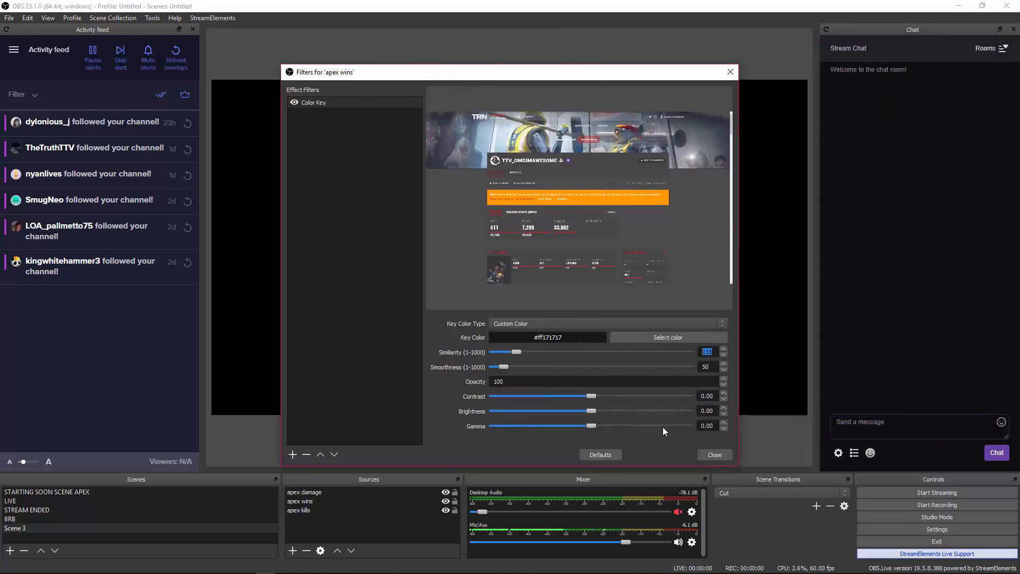
{"action": "left_click", "coordinate": [709, 453]}
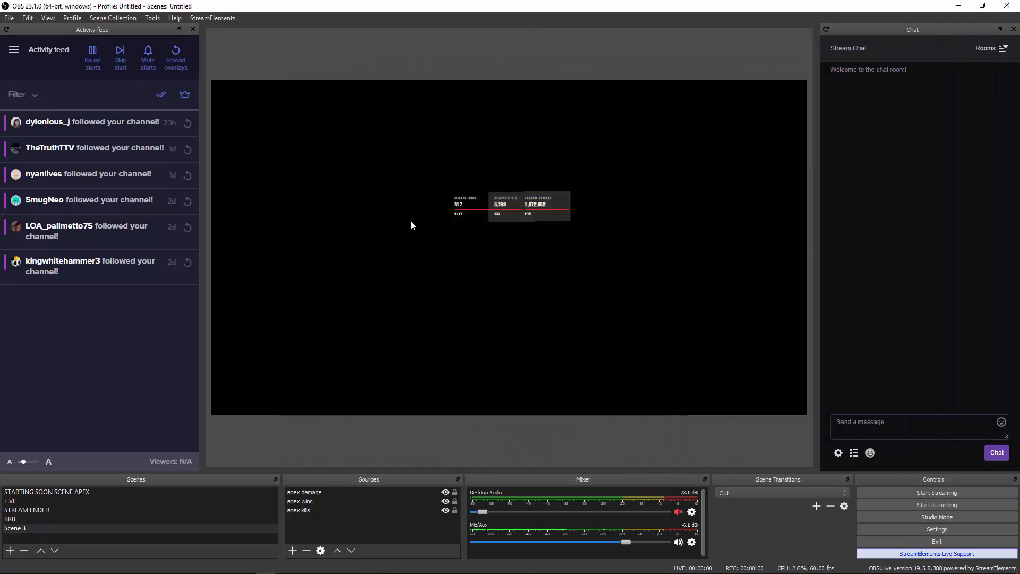
Copy the filters of the apex wins source and paste them onto the apex kills source.
{"action": "right_click", "coordinate": [461, 201]}
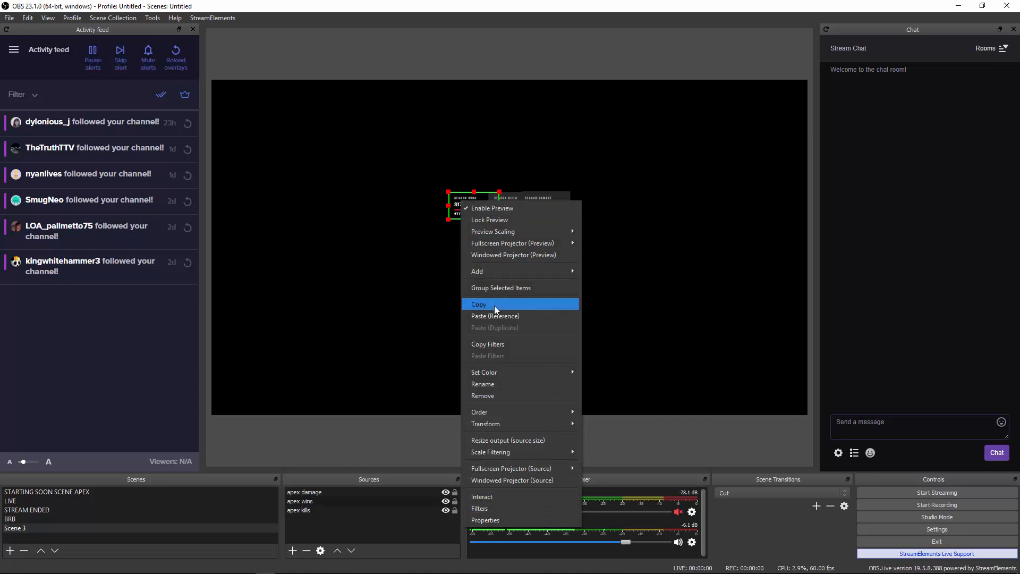
{"action": "left_click", "coordinate": [488, 344]}
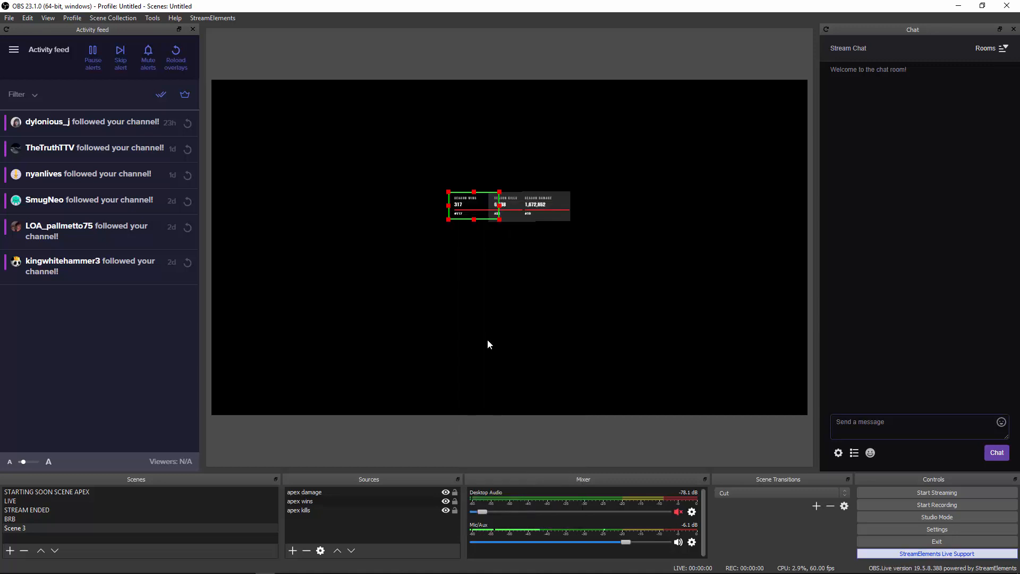
{"action": "left_click", "coordinate": [518, 205]}
{"action": "right_click", "coordinate": [499, 203]}
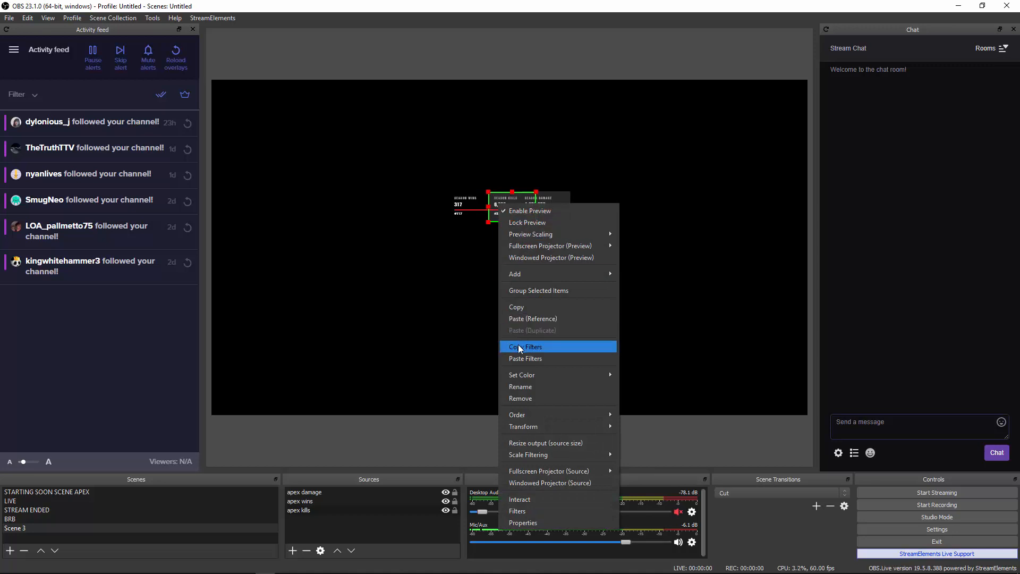
{"action": "left_click", "coordinate": [520, 358]}
Paste the copied filters onto the apex damage source and deselect it.
{"action": "left_click", "coordinate": [553, 206]}
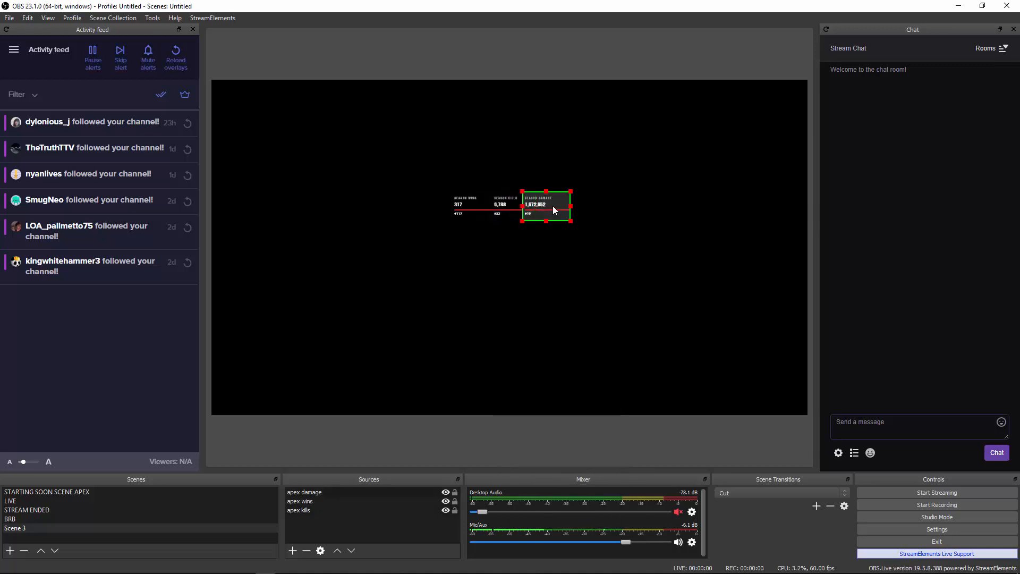
{"action": "right_click", "coordinate": [553, 206]}
{"action": "left_click", "coordinate": [572, 362]}
{"action": "left_click", "coordinate": [417, 239]}
Move the Season Wins box right along the row so it sits close beside Season Kills.
{"action": "left_click", "coordinate": [549, 201]}
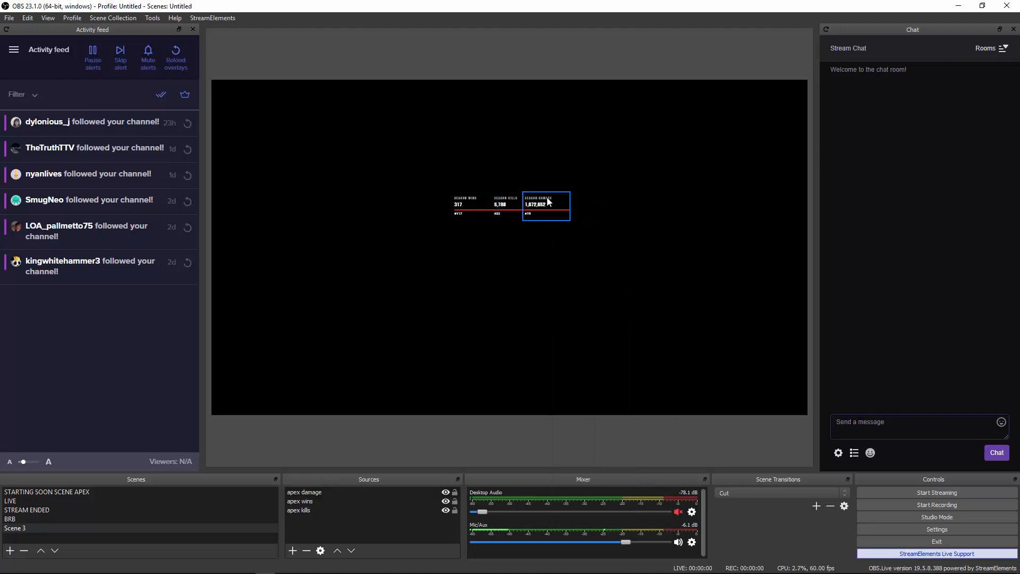
{"action": "left_click", "coordinate": [533, 230]}
{"action": "mouse_move", "coordinate": [474, 212]}
{"action": "left_mouse_down"}
{"action": "mouse_move", "coordinate": [409, 155]}
{"action": "mouse_move", "coordinate": [433, 184]}
{"action": "mouse_move", "coordinate": [487, 211]}
{"action": "left_mouse_up"}
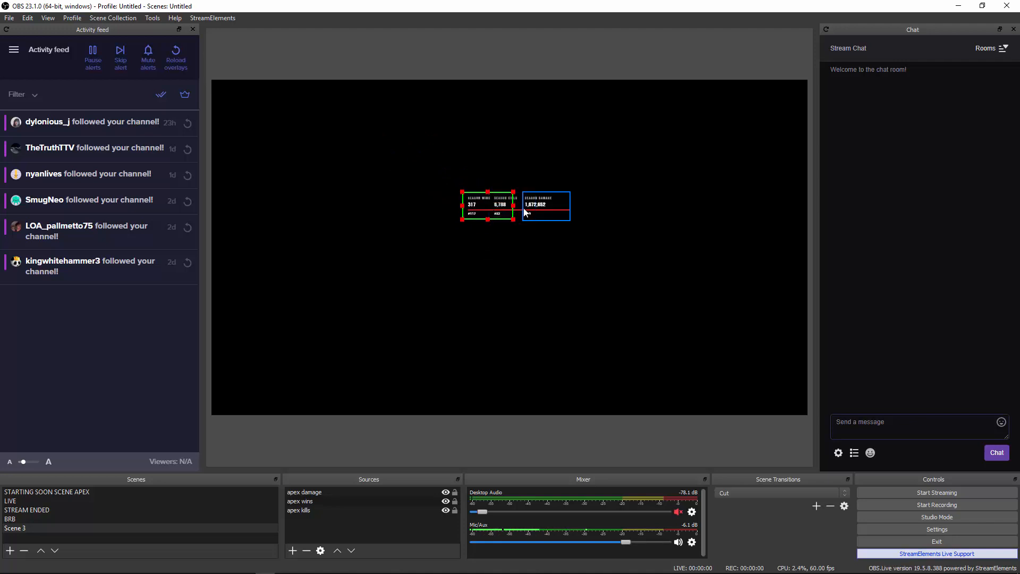
{"action": "left_click", "coordinate": [399, 137]}
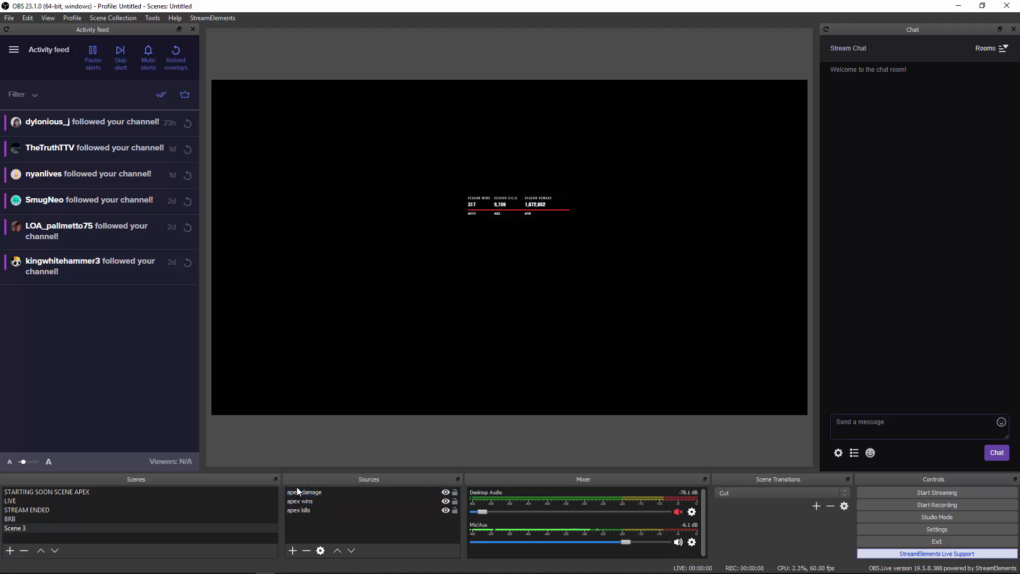
Reorder the sources so apex damage comes last, and group apex wins, apex kills and apex damage.
{"action": "left_click_drag", "start_coordinate": [295, 495], "coordinate": [291, 516]}
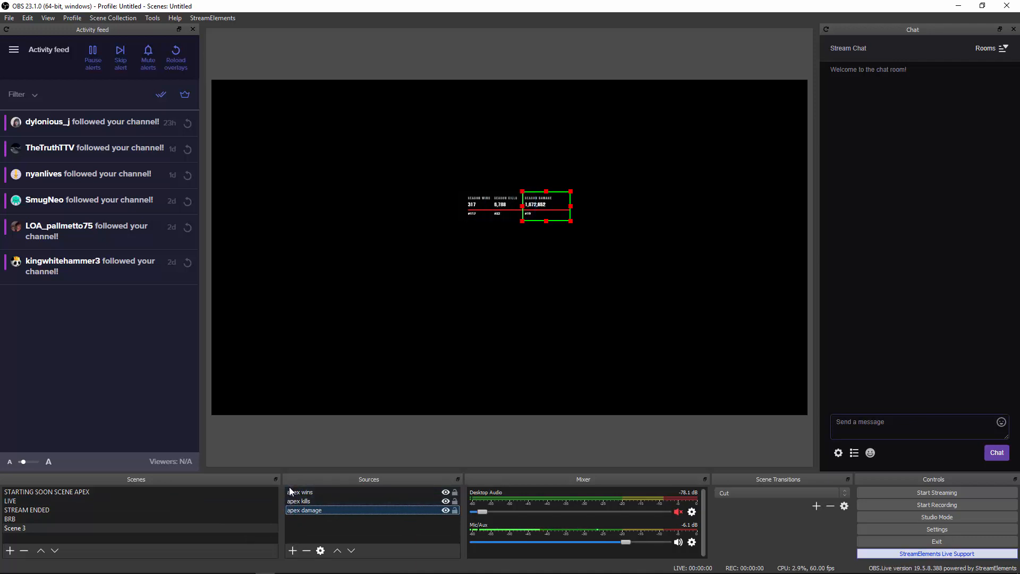
{"action": "left_click", "coordinate": [288, 493]}
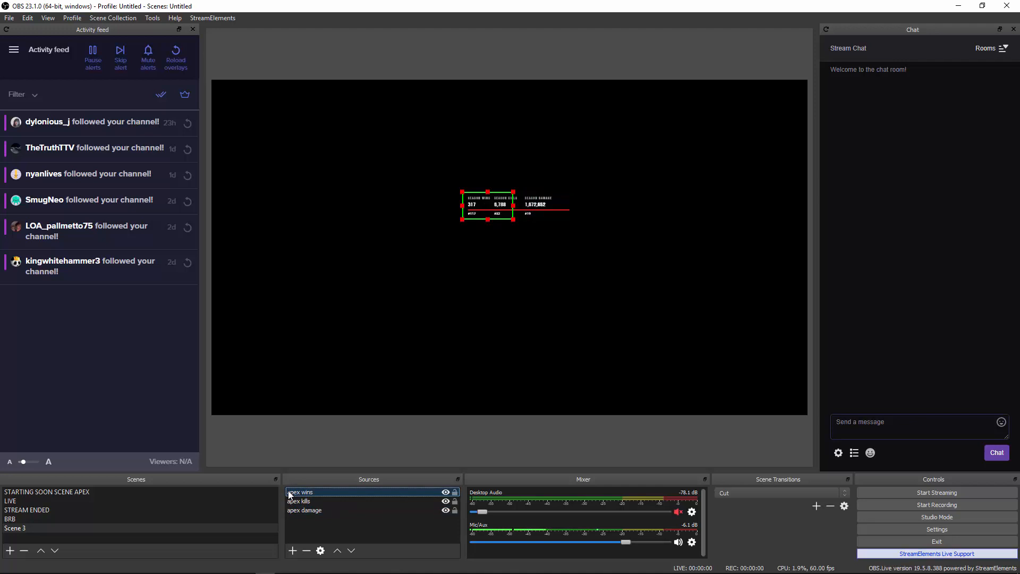
{"action": "left_click", "coordinate": [310, 512], "text": "ctrl"}
{"action": "left_click", "coordinate": [314, 491]}
{"action": "left_click", "coordinate": [298, 508], "text": "shift"}
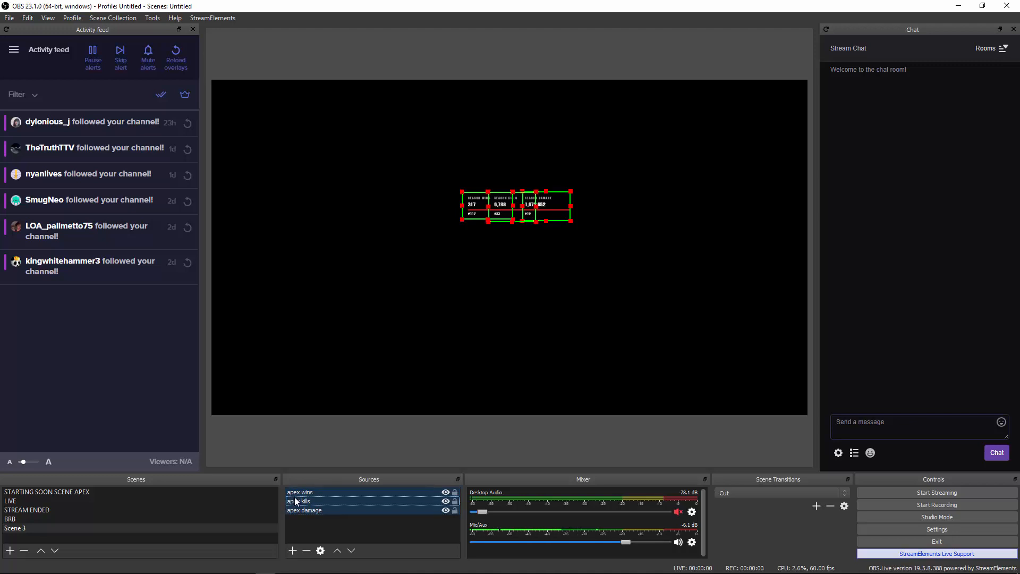
{"action": "right_click", "coordinate": [295, 497]}
{"action": "left_click", "coordinate": [336, 259]}
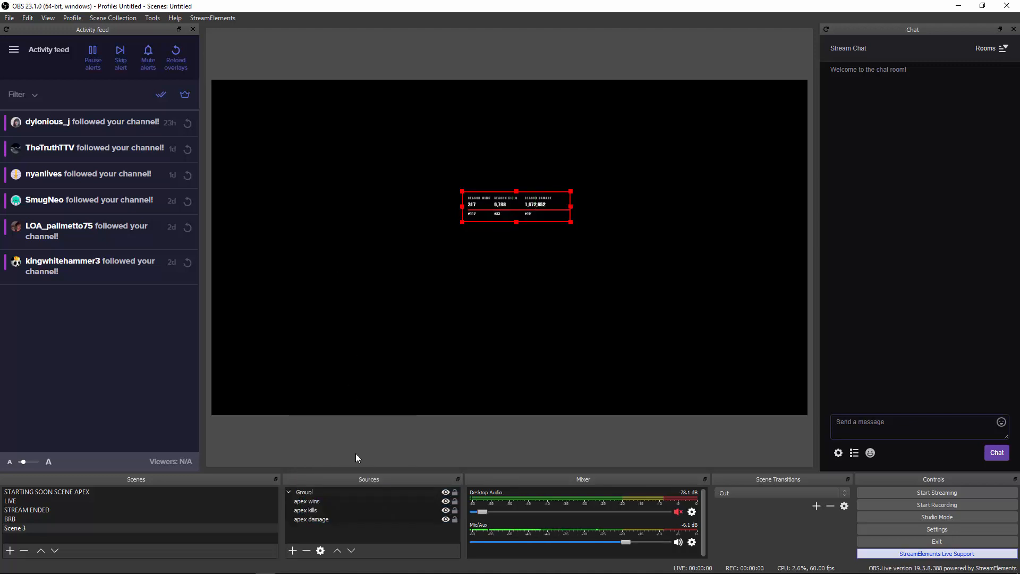
Try to rename the new source group as APEX STATS.
{"action": "left_click", "coordinate": [335, 490]}
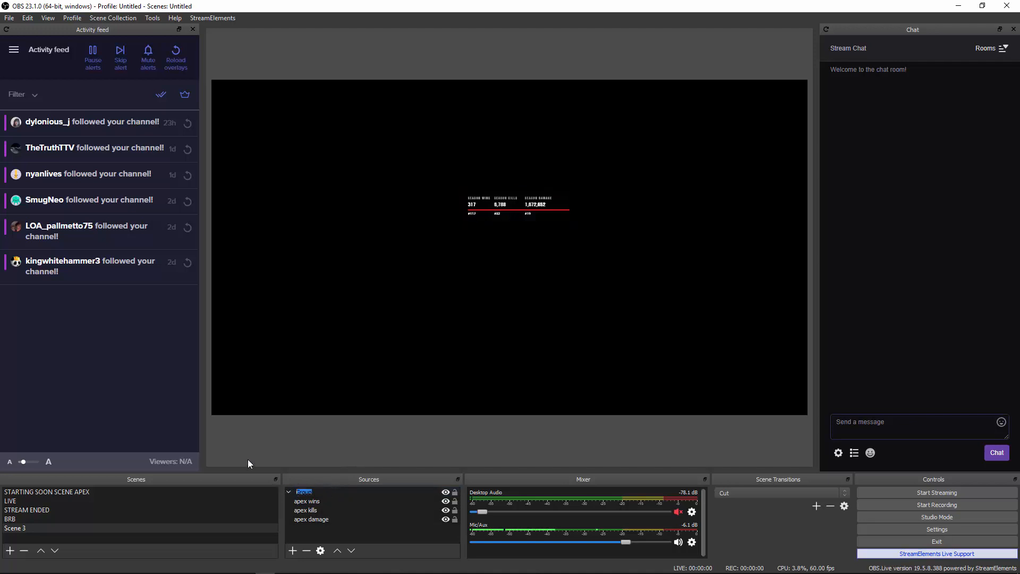
{"action": "type", "text": "AlEX SYA"}
{"action": "key", "text": "BackSpace"}
{"action": "type", "text": "T"}
{"action": "key", "text": "BackSpace"}
{"action": "key", "text": "BackSpace"}
{"action": "type", "text": "TATS"}
{"action": "key", "text": "Return"}
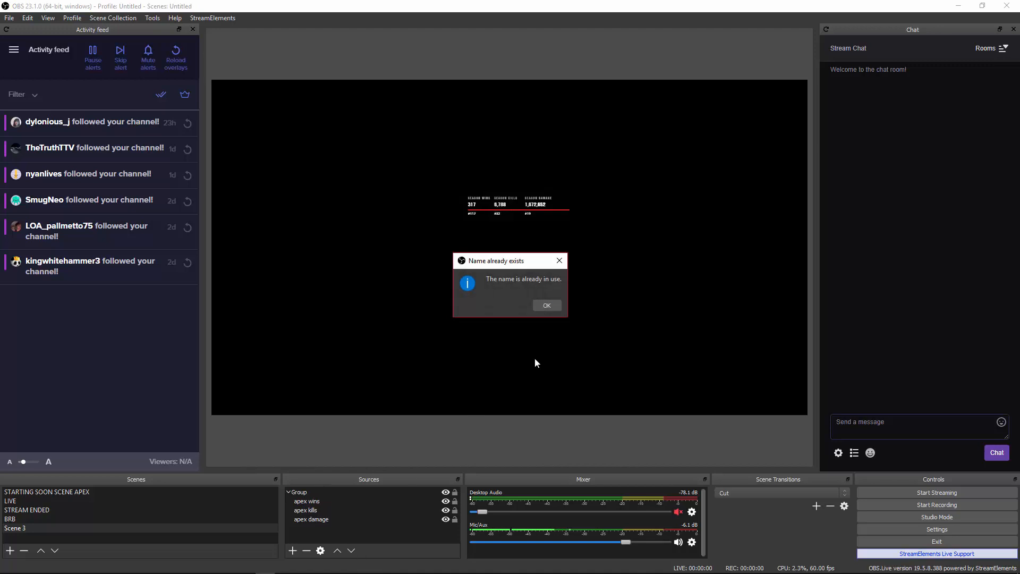
{"action": "left_click", "coordinate": [540, 305]}
Collapse the group in the source list and move the grouped stats slightly up and left on the canvas.
{"action": "left_click", "coordinate": [324, 493]}
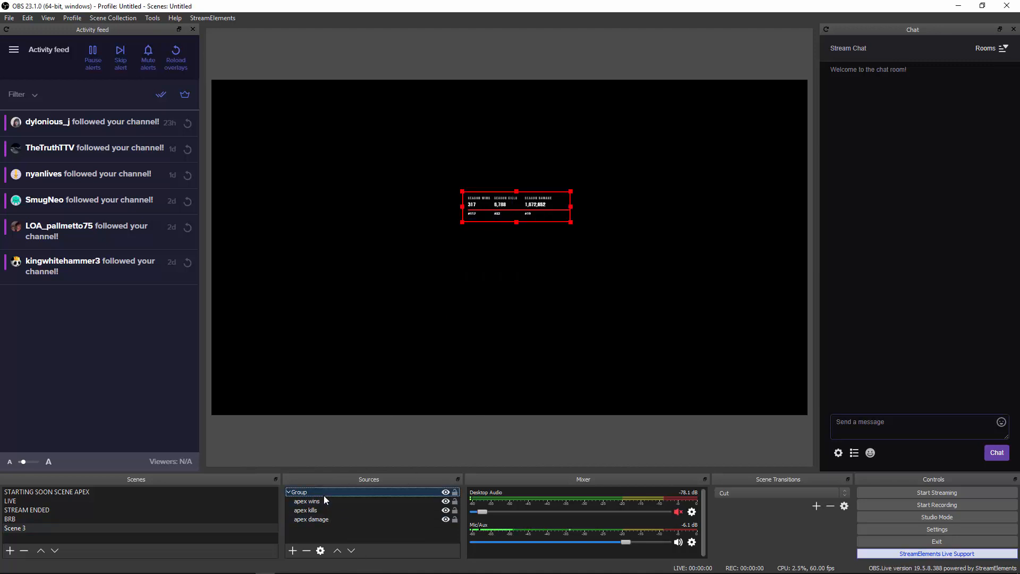
{"action": "left_click", "coordinate": [291, 489]}
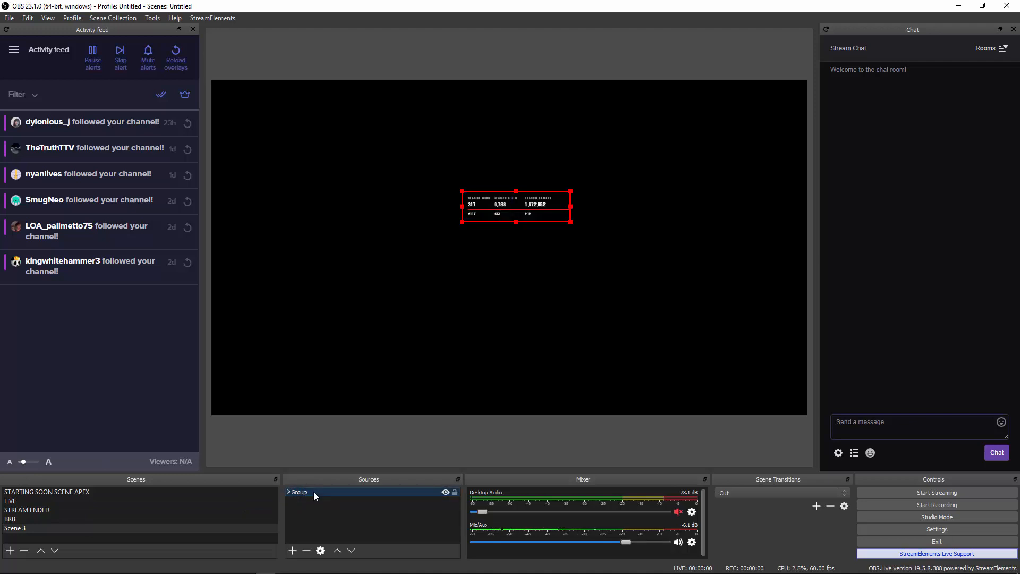
{"action": "mouse_move", "coordinate": [490, 218]}
{"action": "left_mouse_down"}
{"action": "mouse_move", "coordinate": [422, 266]}
{"action": "mouse_move", "coordinate": [448, 277]}
{"action": "mouse_move", "coordinate": [450, 209]}
{"action": "mouse_move", "coordinate": [485, 221]}
{"action": "left_mouse_up"}
{"action": "left_click", "coordinate": [496, 277]}
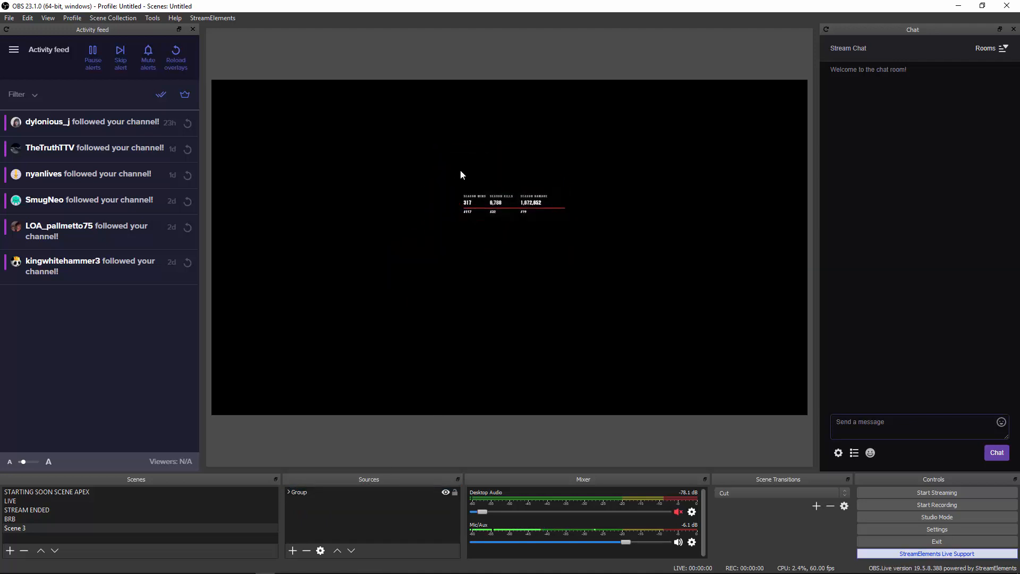
Hide and show the group again, and move it down and right to just right of the canvas centre.
{"action": "left_click", "coordinate": [446, 492]}
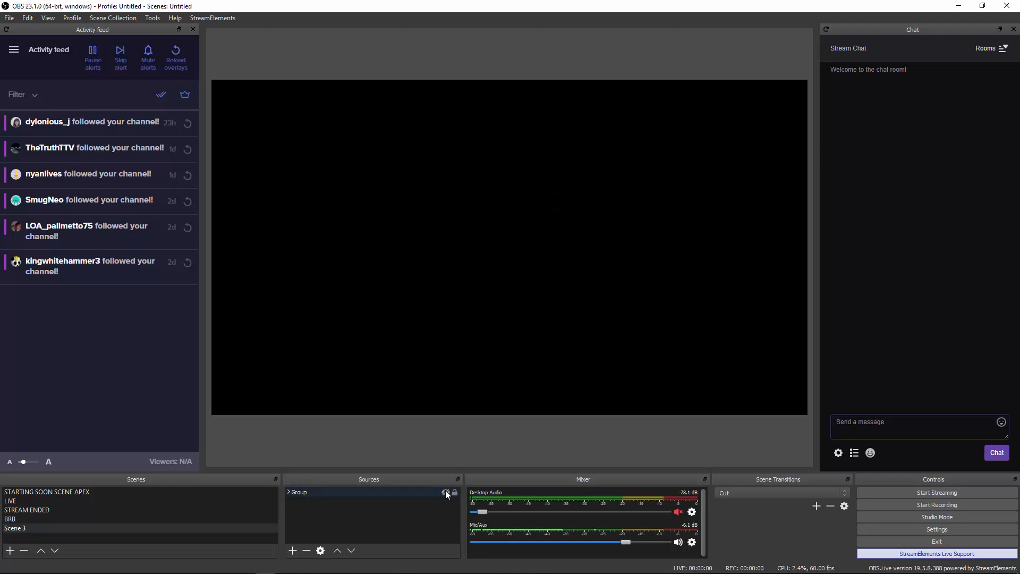
{"action": "left_click", "coordinate": [446, 492]}
{"action": "left_click", "coordinate": [394, 491]}
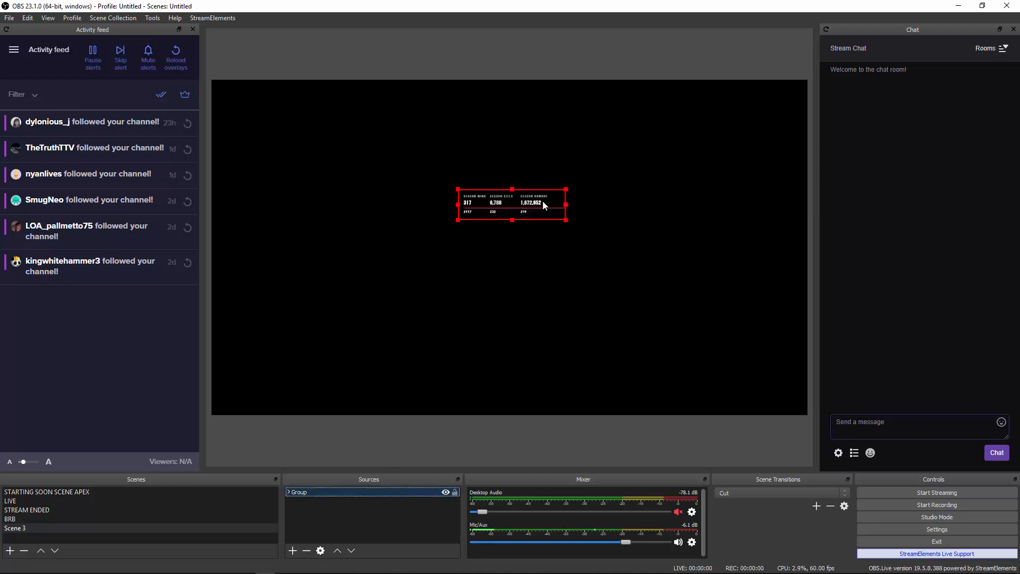
{"action": "left_click_drag", "start_coordinate": [543, 201], "coordinate": [583, 244]}
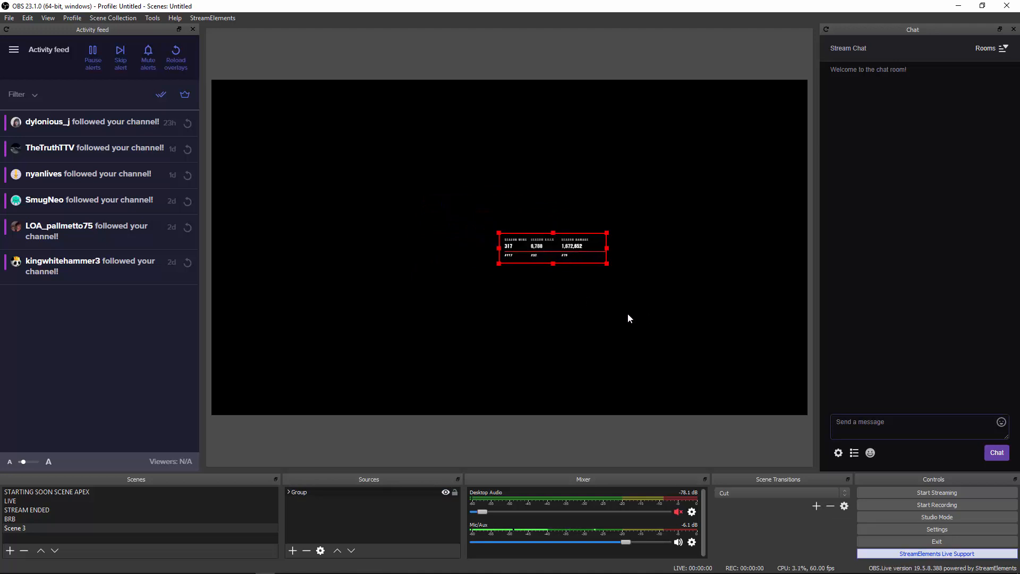